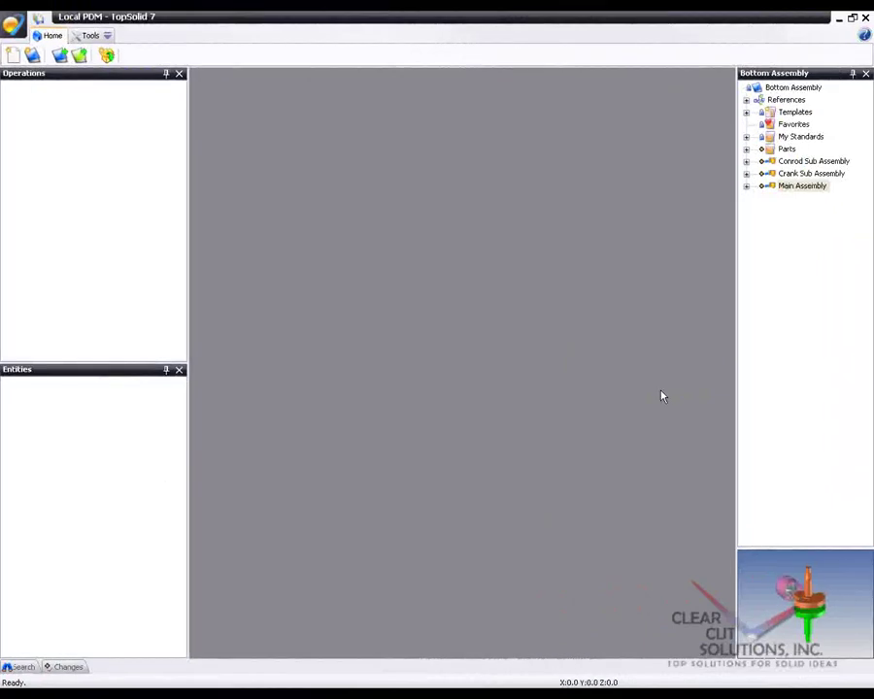
Open the Main Assembly document and tilt the piston-and-crank view
double_click(800, 186)
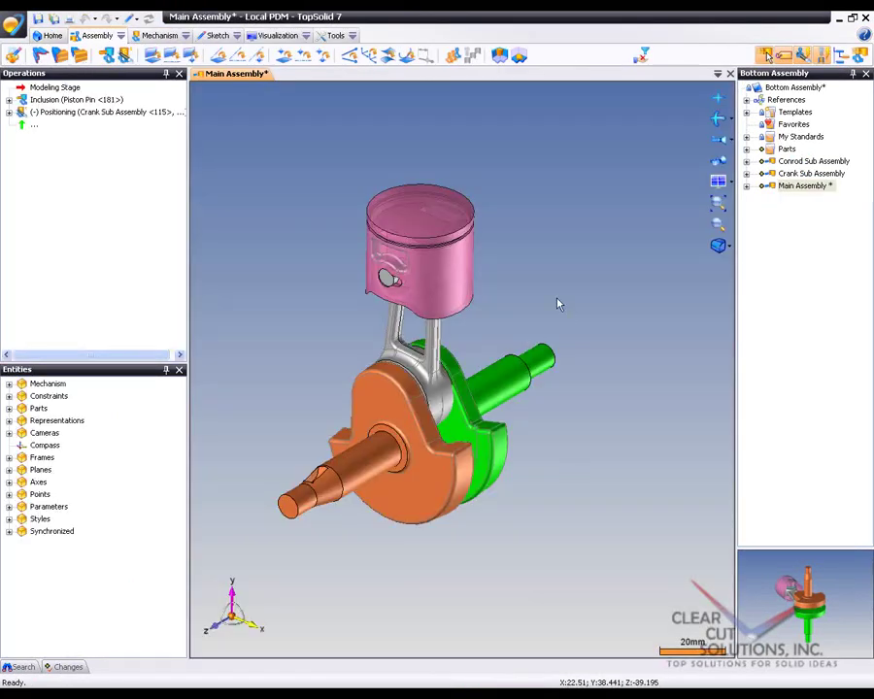
mouse_move(558, 303)
middle_mouse_down()
mouse_move(519, 310)
mouse_move(550, 310)
middle_mouse_up()
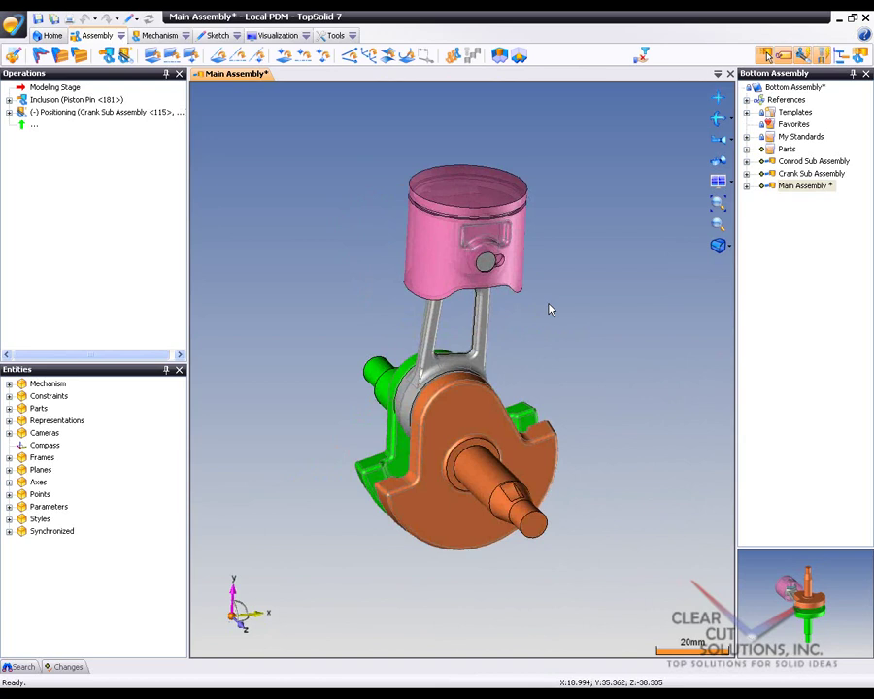
Create constrained Configuration 2 and show the assembly axes in the 3D view
left_click(153, 35)
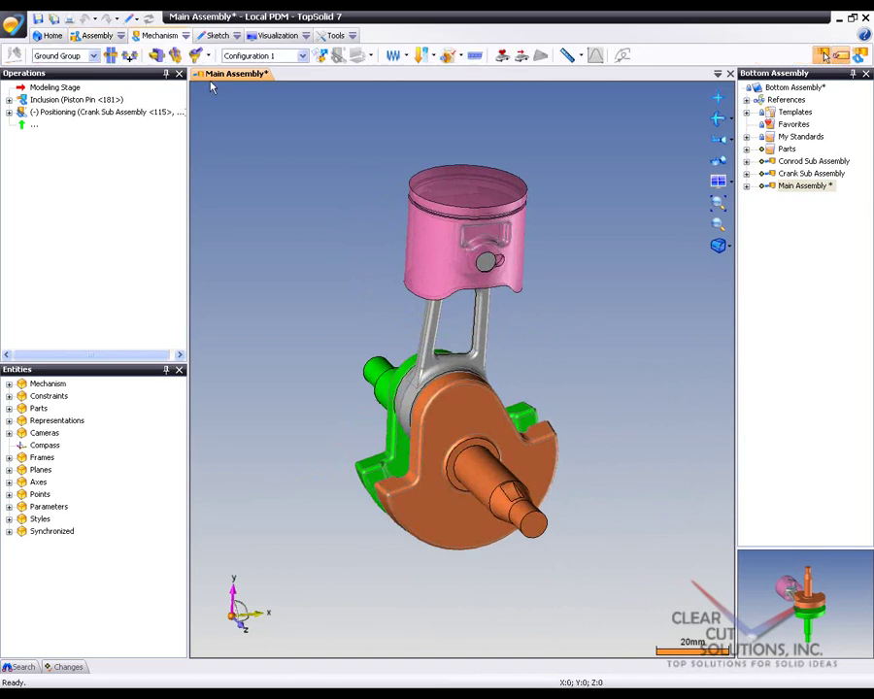
left_click(324, 57)
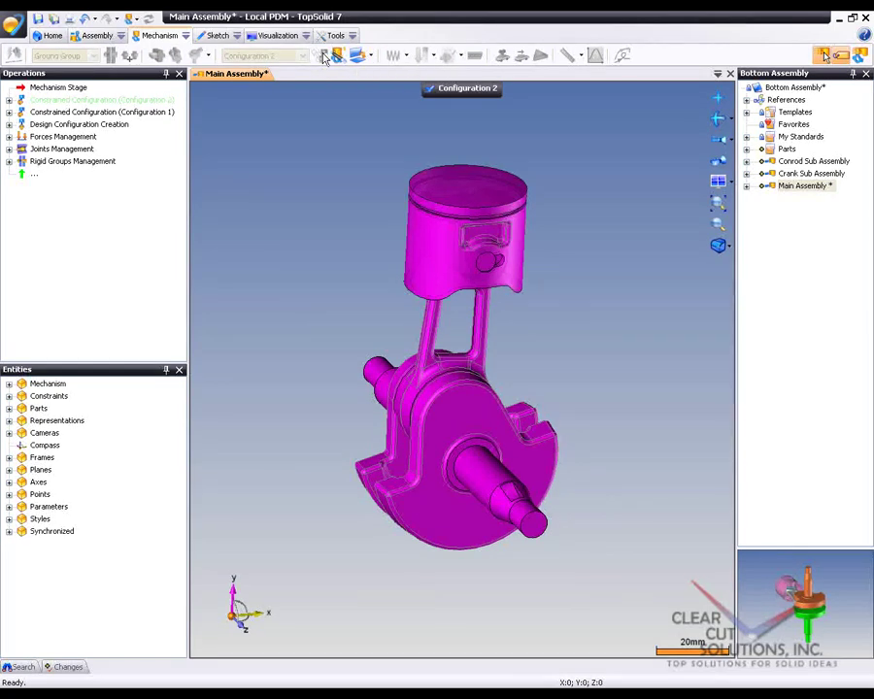
middle_click_drag(348, 249, 367, 245)
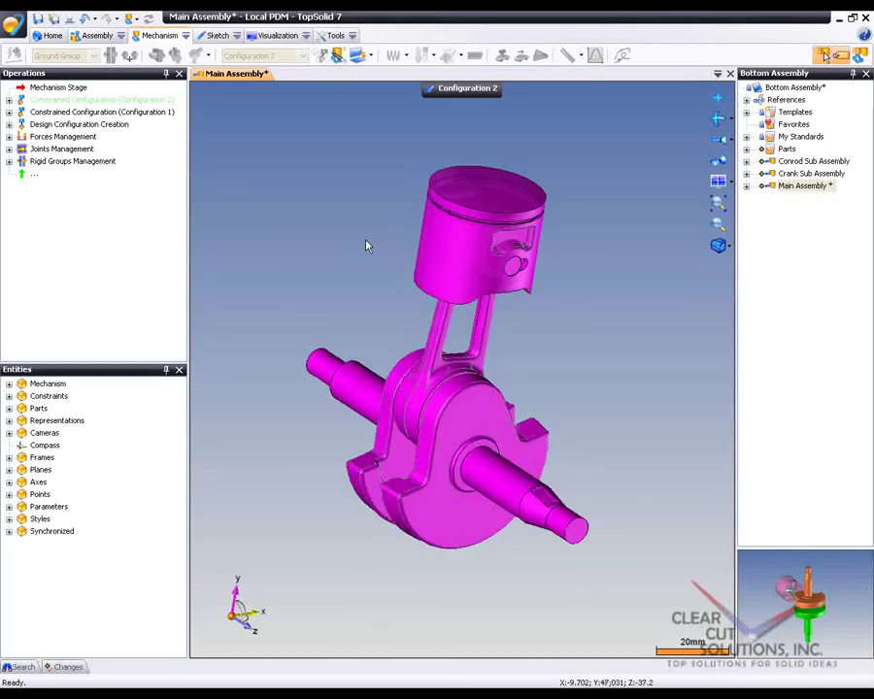
left_click(352, 56)
left_click(393, 75)
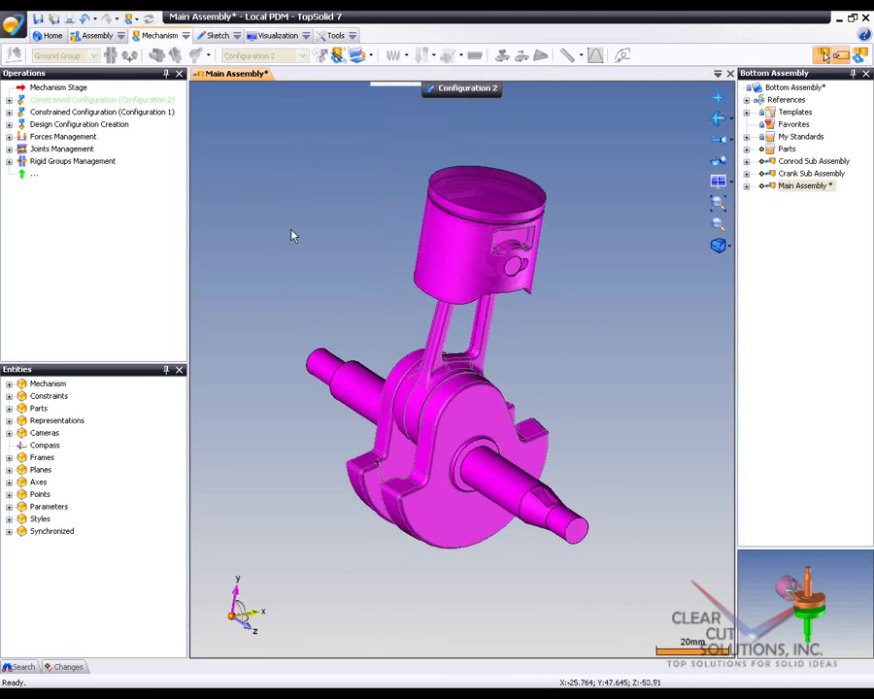
right_click(39, 481)
left_click(67, 501)
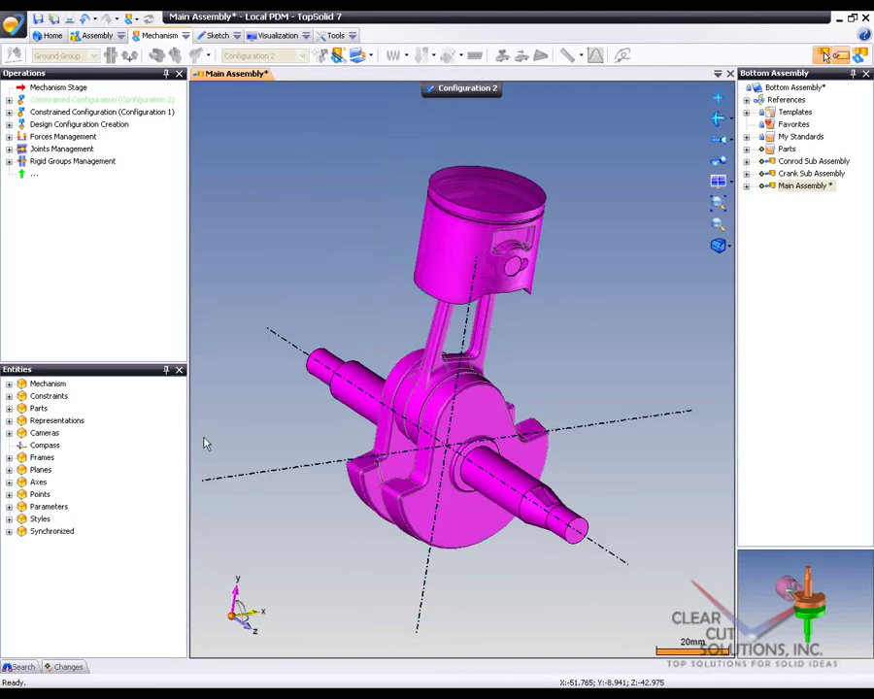
Add Orientation 1 aligning a crank edge with the X axis
left_click(359, 56)
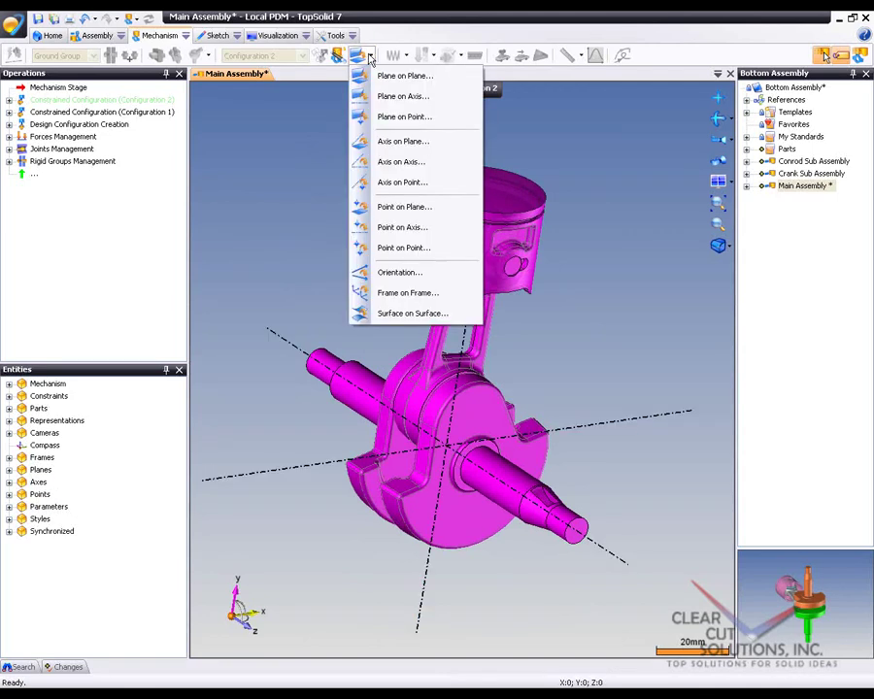
left_click(385, 275)
scroll(398, 485, "up", 4)
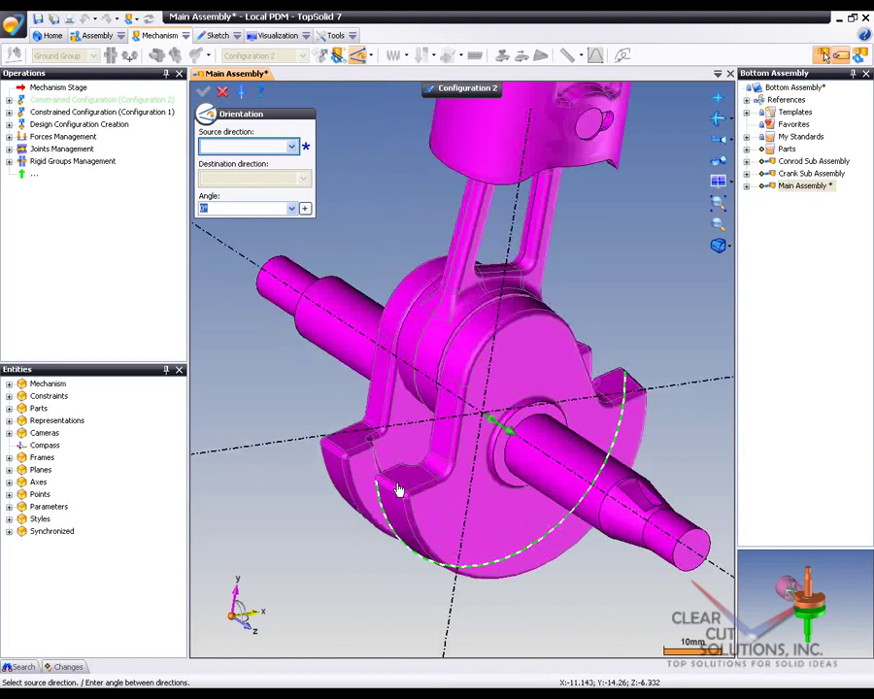
scroll(398, 486, "up", 2)
left_click(396, 464)
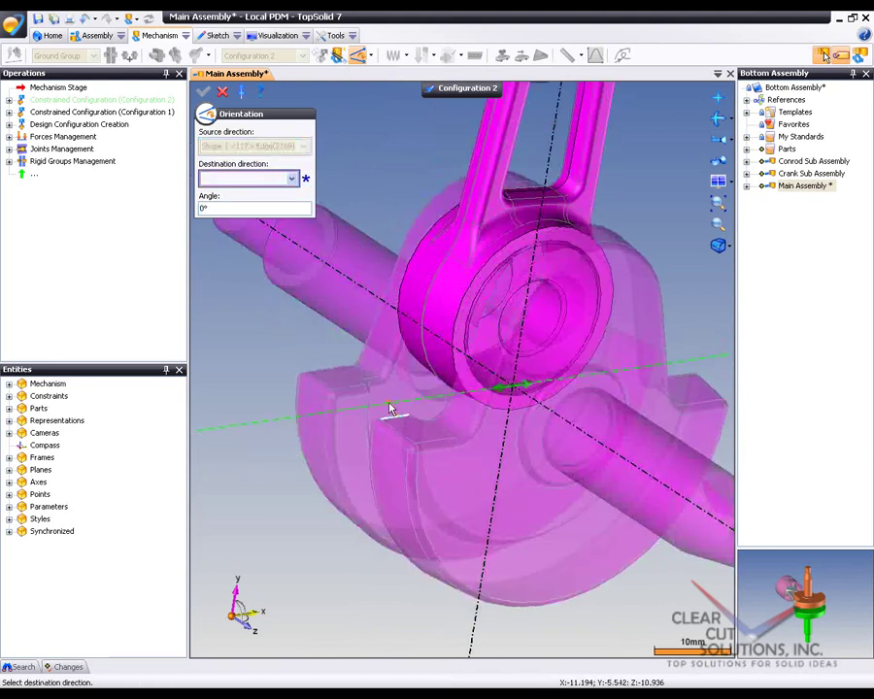
left_click(389, 409)
scroll(389, 409, "down", 1)
scroll(577, 416, "down", 3)
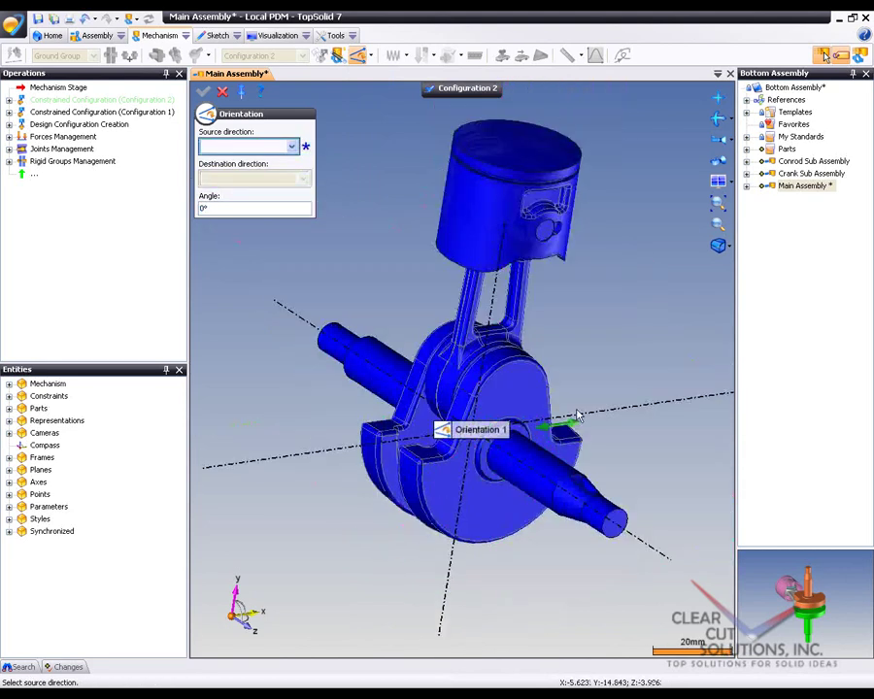
middle_click_drag(576, 415, 407, 262)
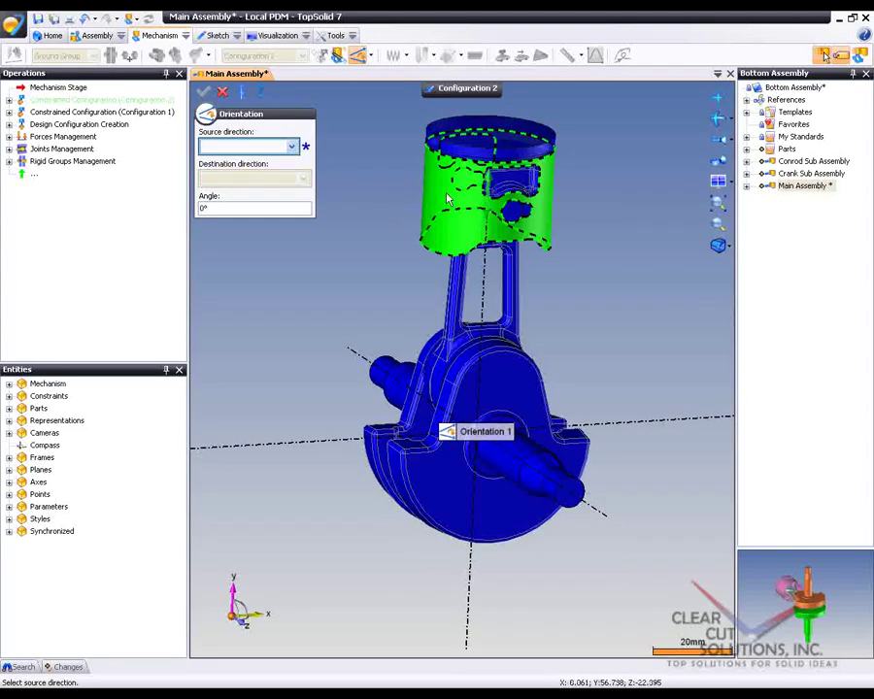
Finish the orientation constraint and rename Configuration 2 to 'Maximum Stroke'
left_click(222, 91)
left_click(456, 90)
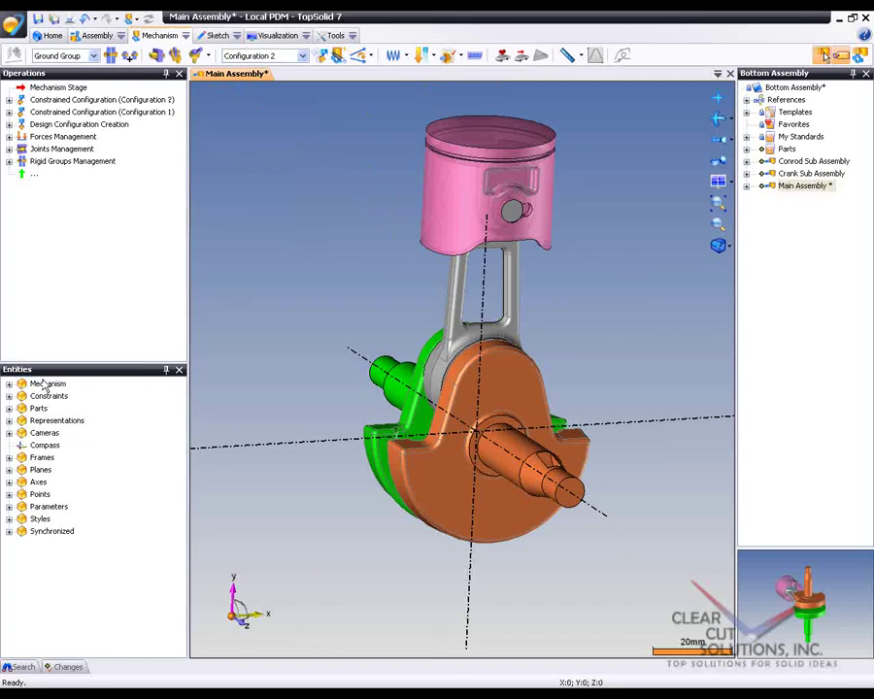
left_click(9, 384)
left_click(21, 396)
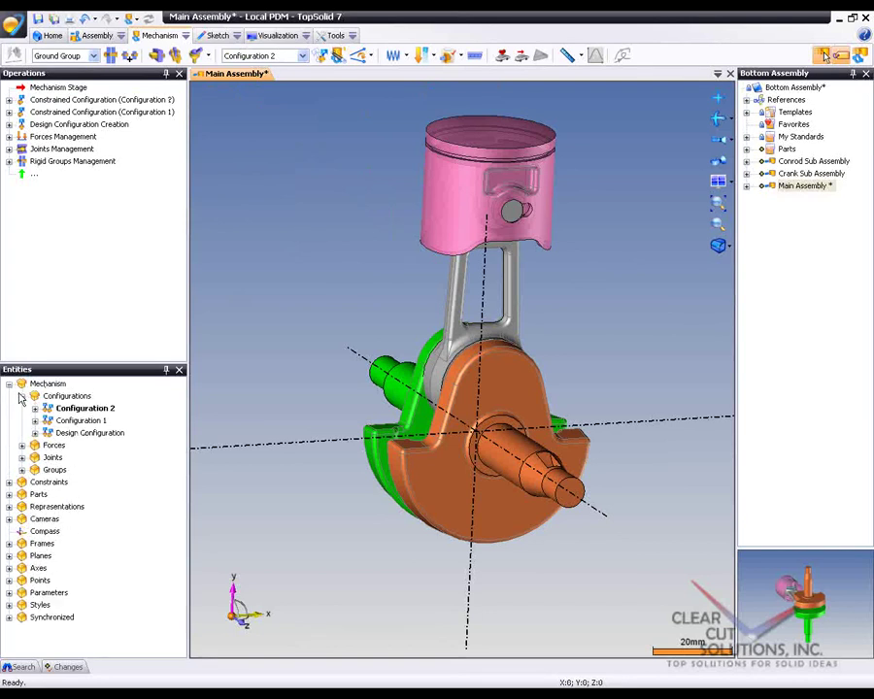
left_click(88, 409)
left_click(97, 411)
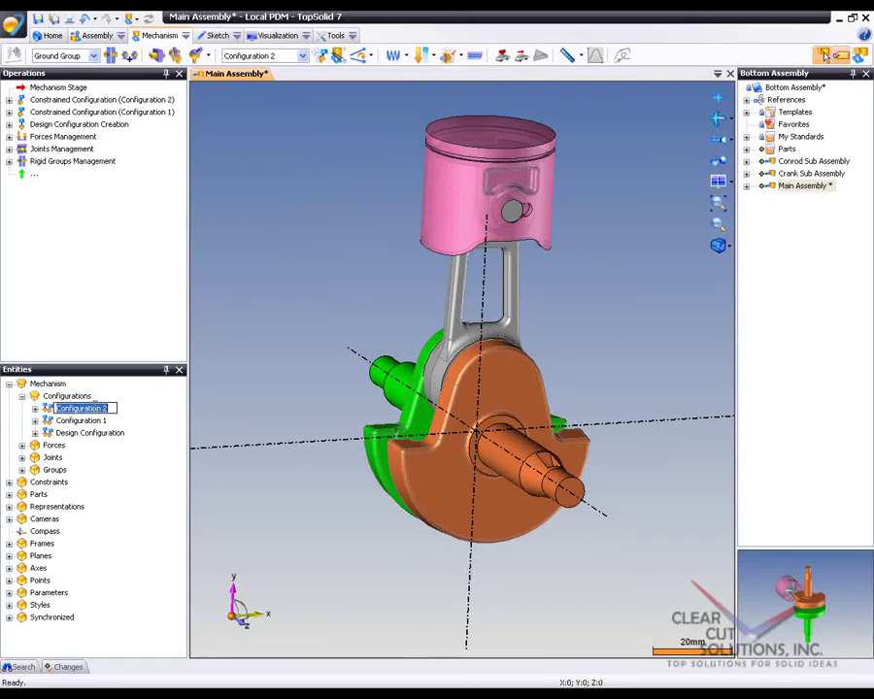
type("Maximum")
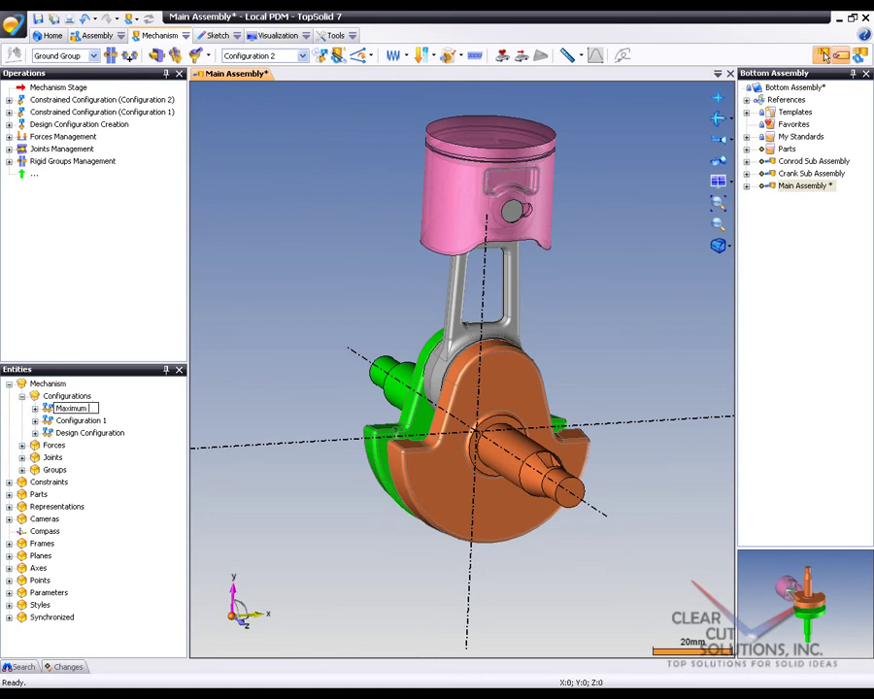
type(" Stroke")
key("Return")
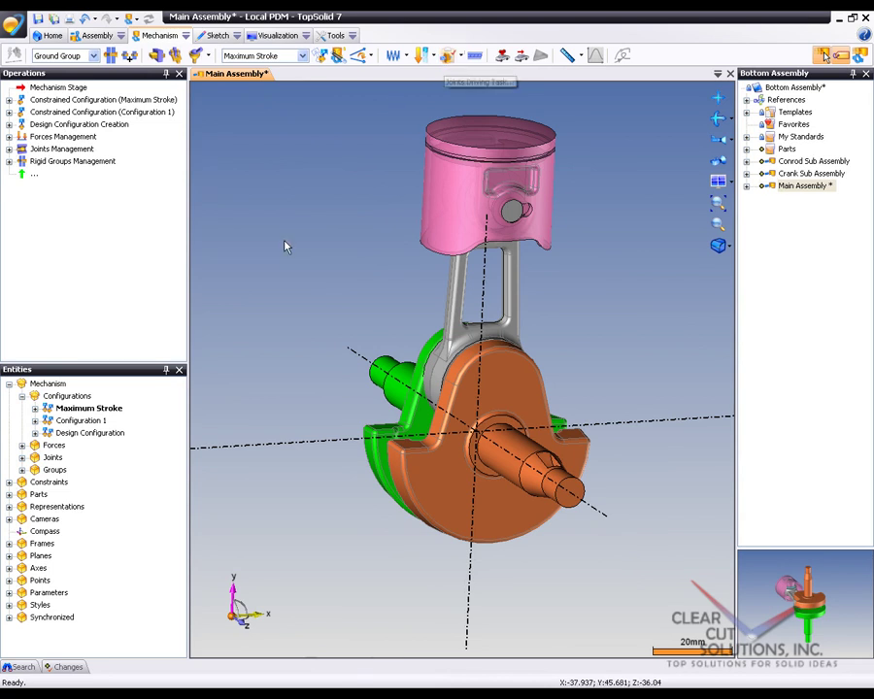
Rename the Revolute 3 joint under Joints to 'motor'
left_click(21, 457)
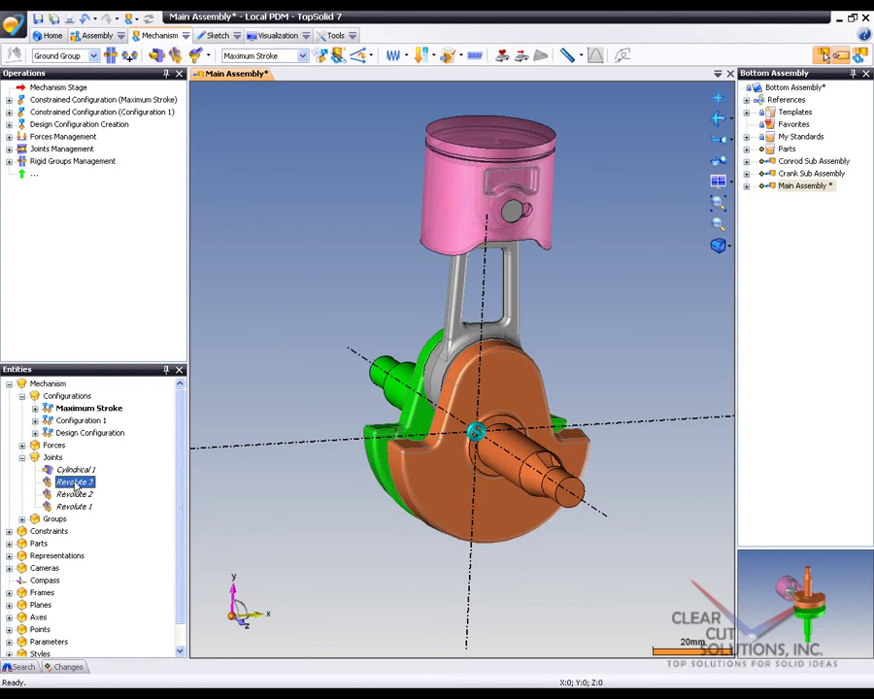
left_click(76, 483)
type("motor")
key("Return")
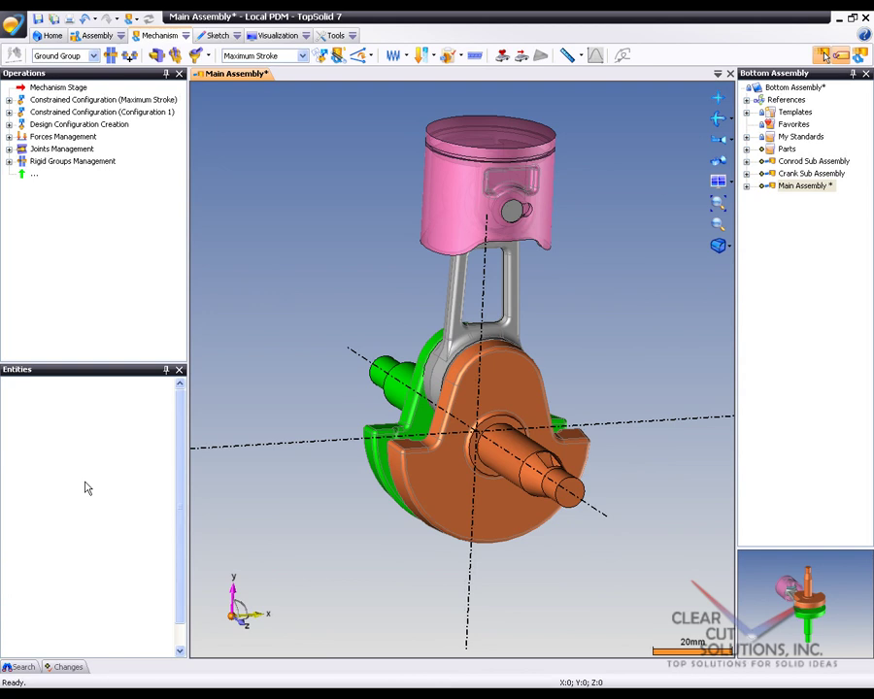
Create joint driving task 'Forward' turning the motor joint 5 rev over 3 s
left_click(449, 58)
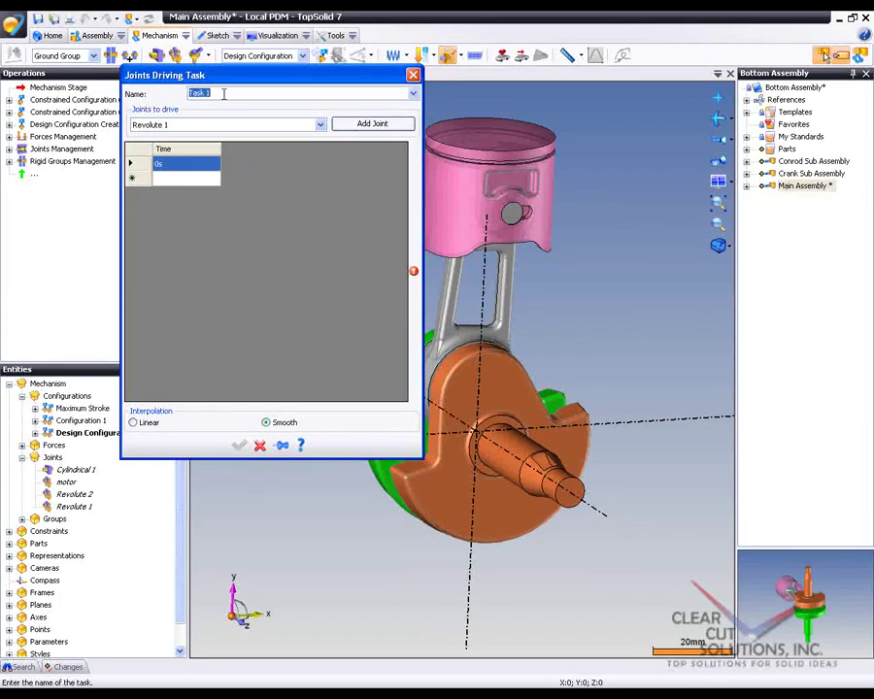
type("Forward")
left_click(315, 124)
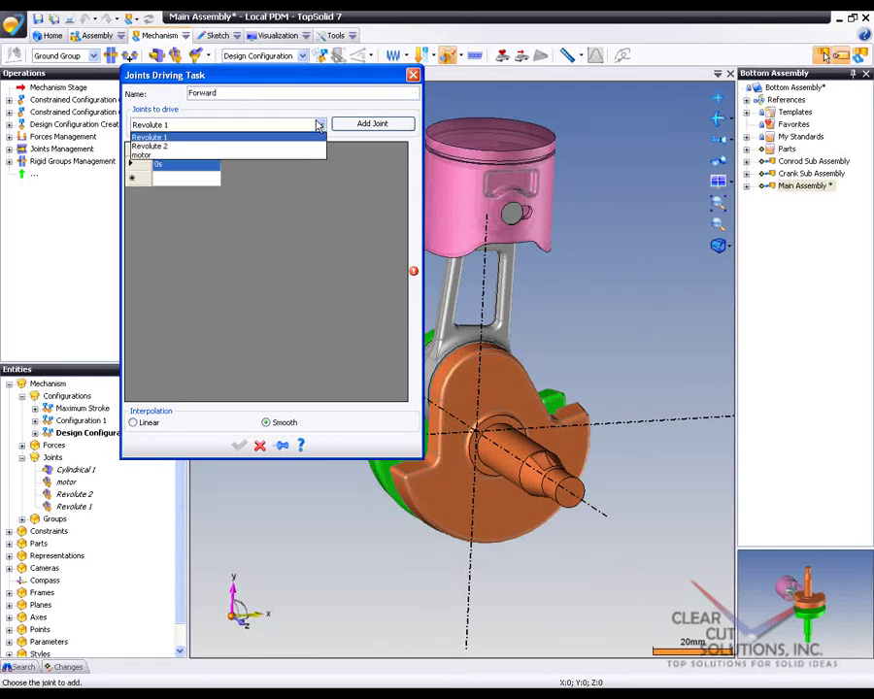
left_click(273, 155)
left_click(372, 123)
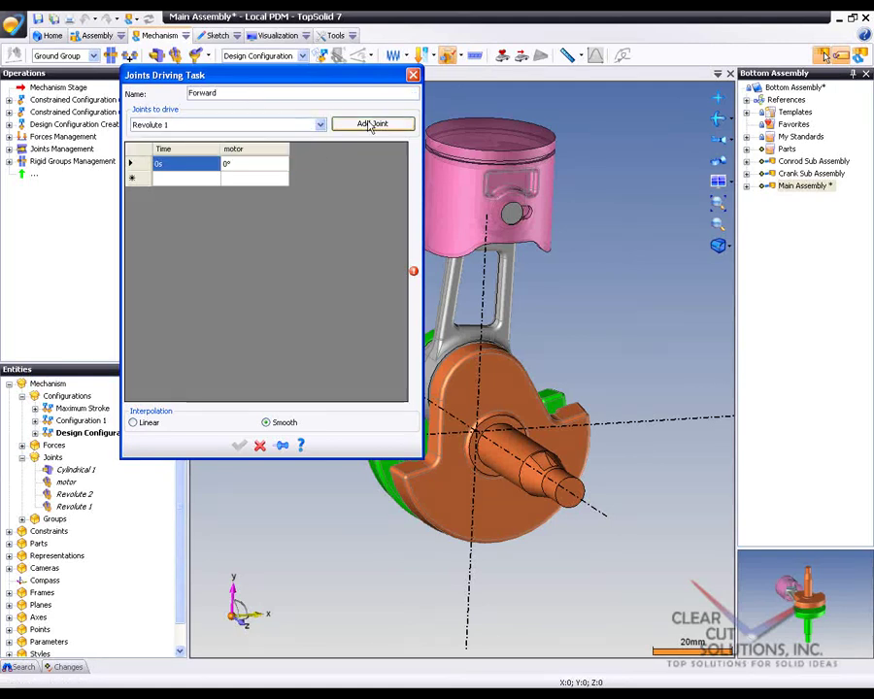
left_click(185, 176)
type("0")
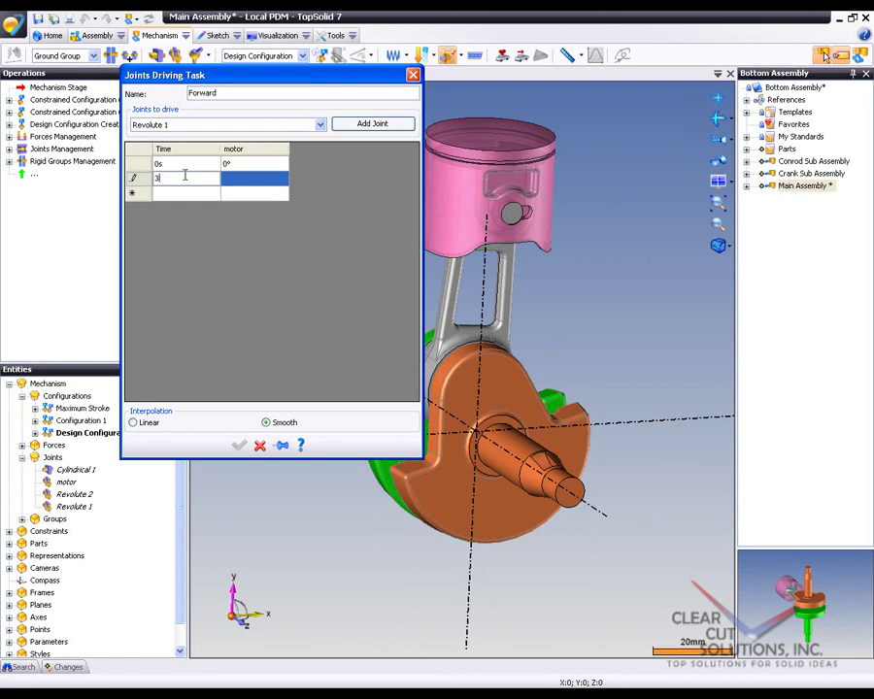
key("Tab")
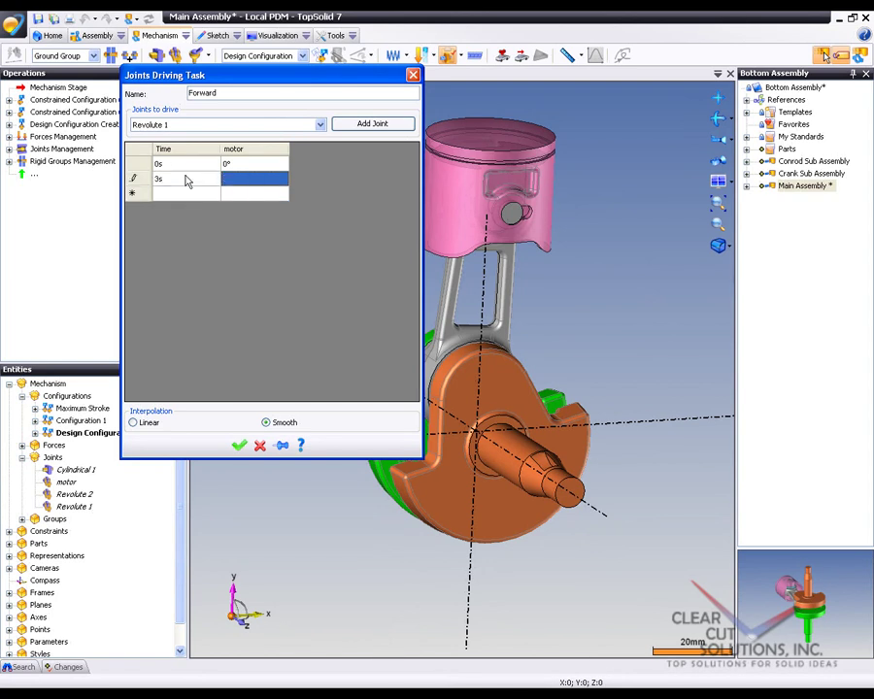
type("5rev")
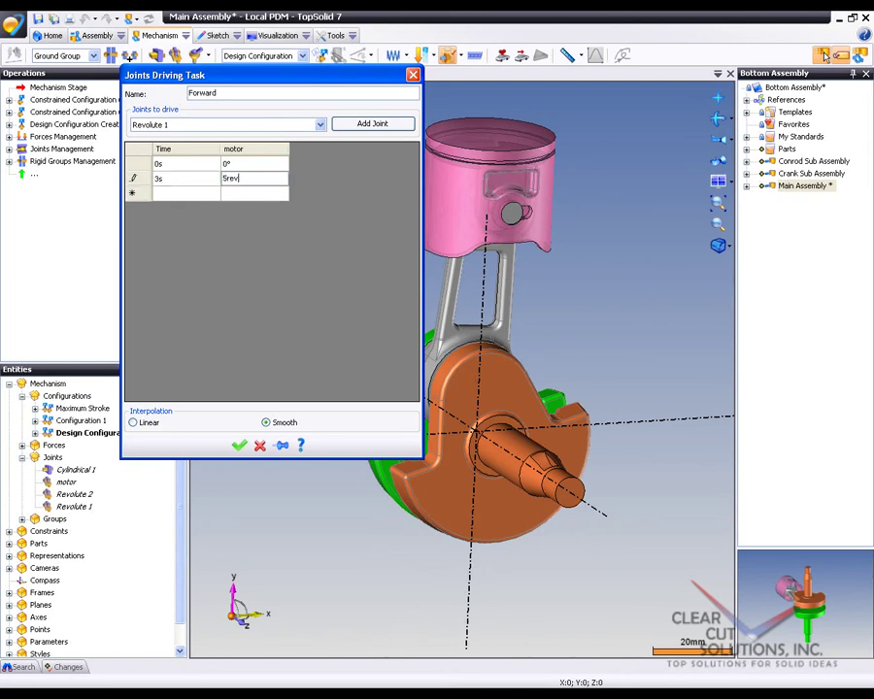
key("Return")
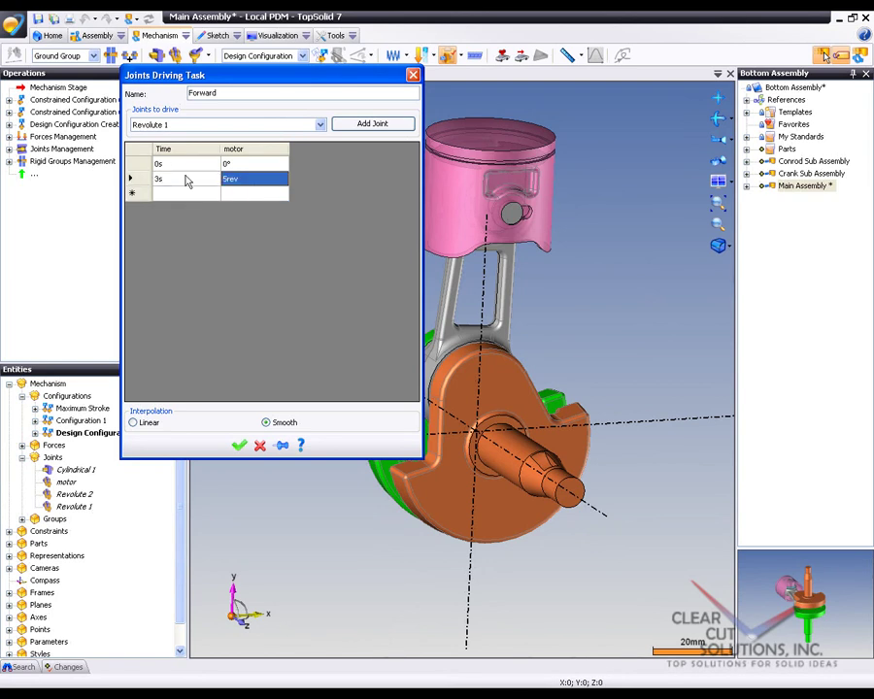
left_click(238, 444)
Add driving task 'backward' turning the motor joint from 0° to -5 rev at 3 s
left_click(449, 56)
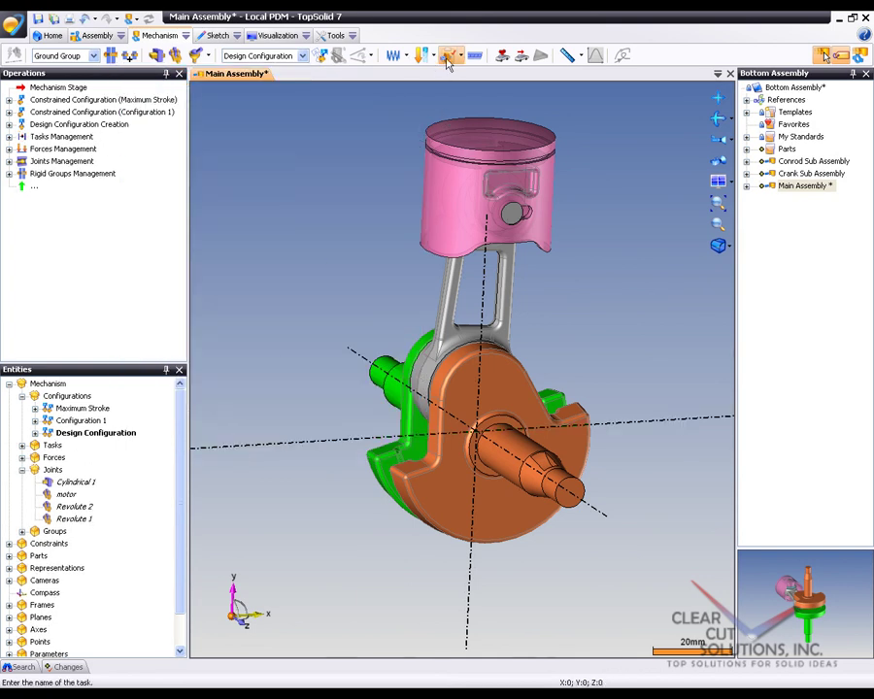
type("backward")
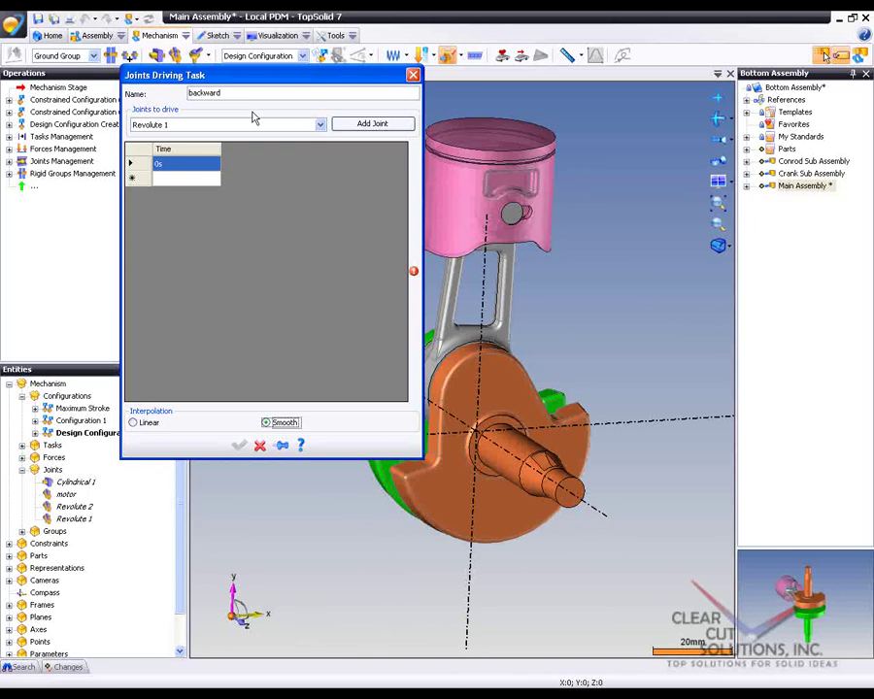
left_click(320, 124)
left_click(289, 155)
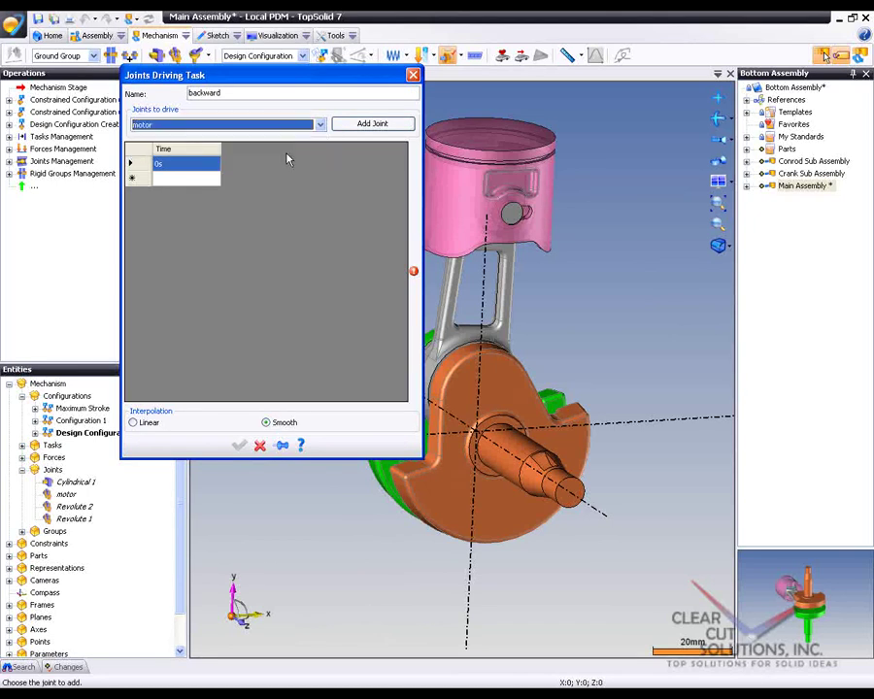
left_click(369, 124)
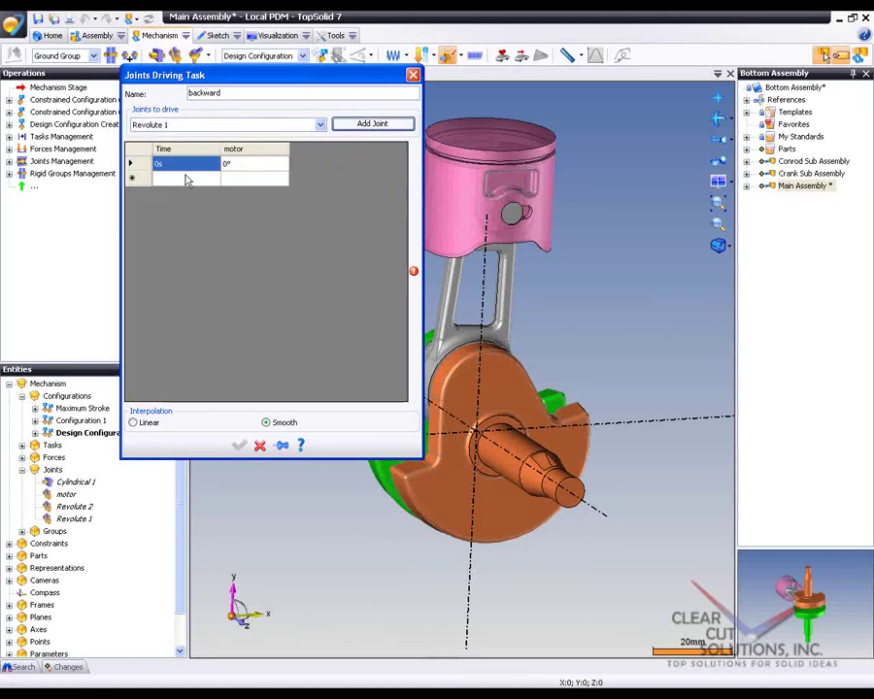
left_click(187, 179)
type("3s")
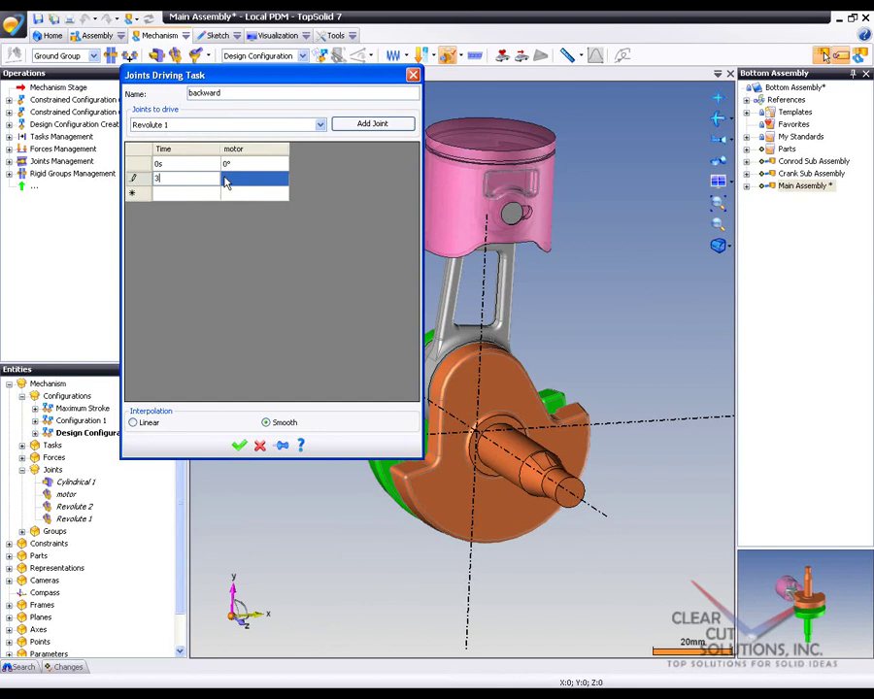
left_click(225, 181)
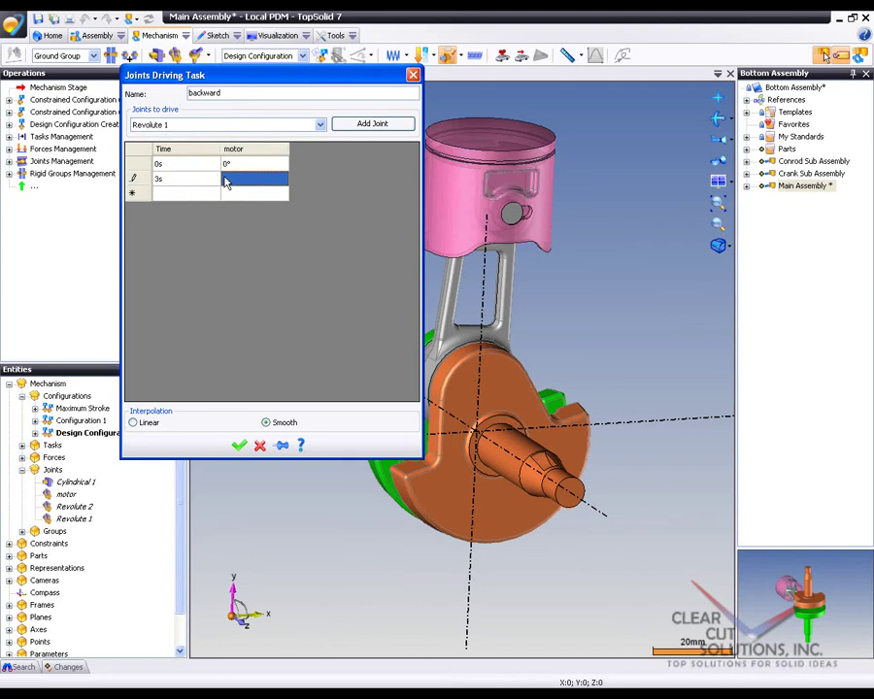
type("-5rev")
key("Return")
left_click(239, 446)
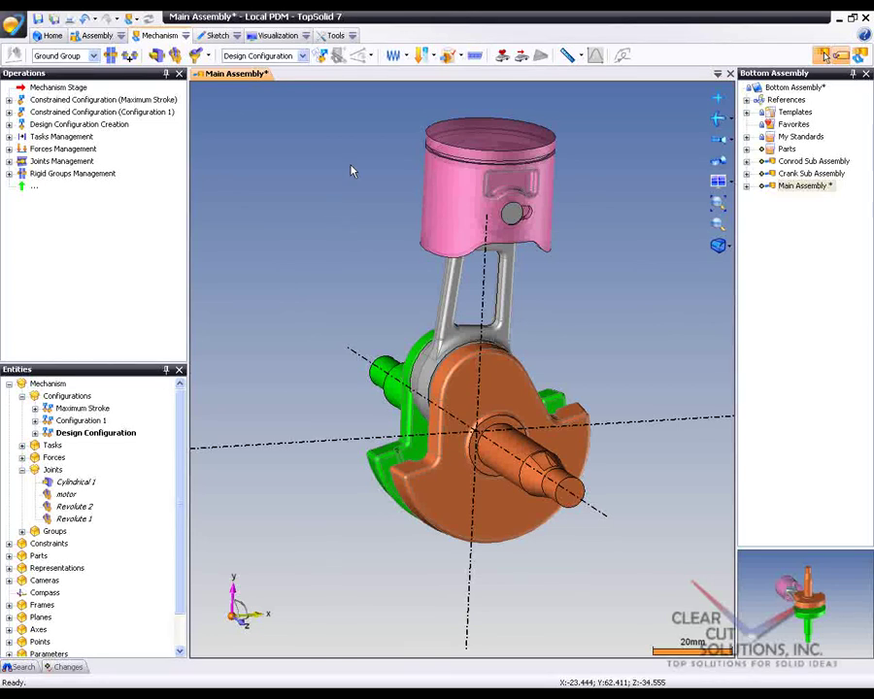
Create scenario 'Forward and Back' and drag the Forward and backward tasks into it
left_click(473, 60)
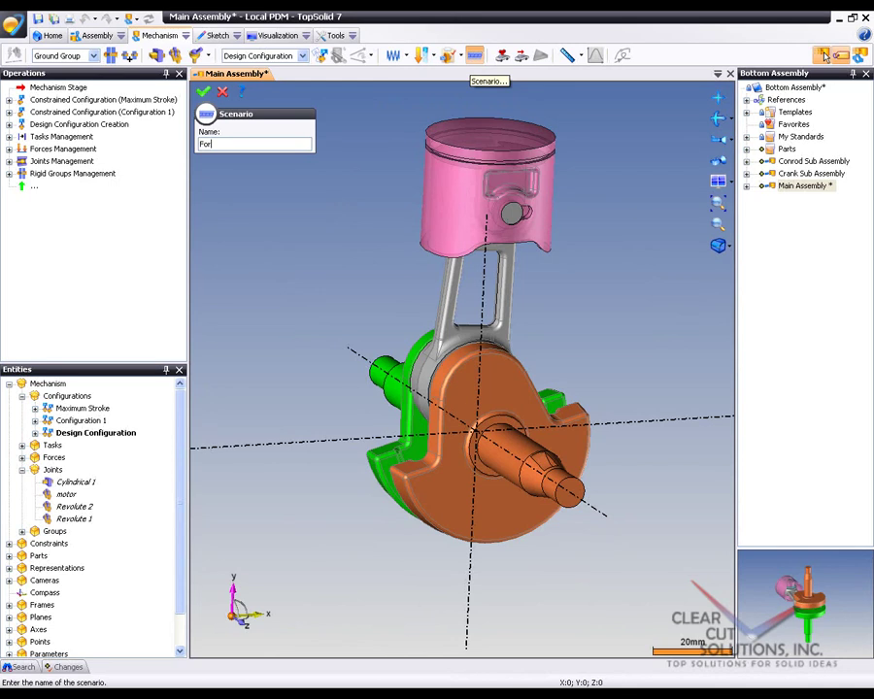
key("Return")
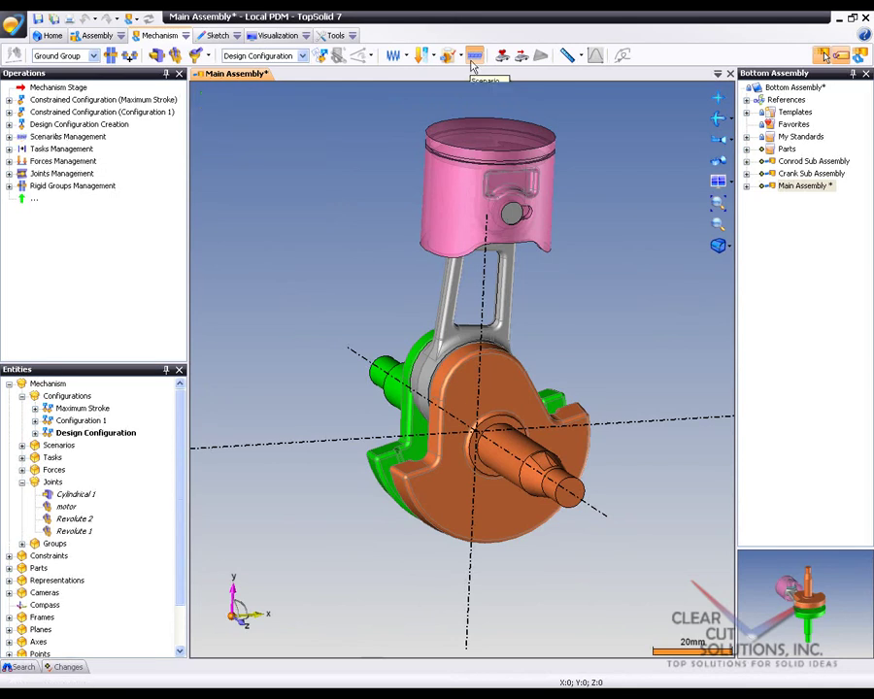
left_click(21, 445)
left_click(22, 470)
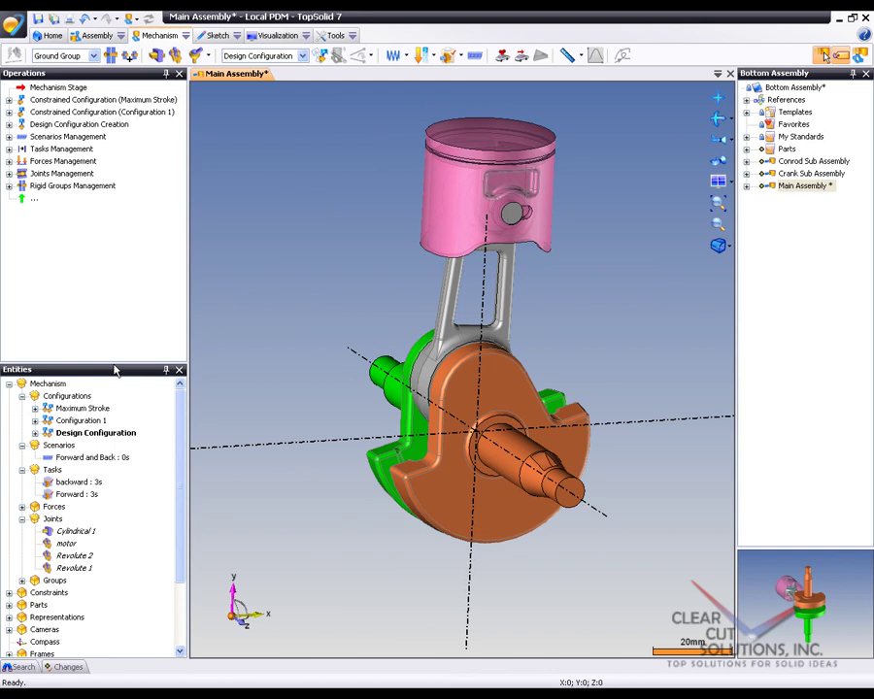
left_click_drag(113, 362, 117, 279)
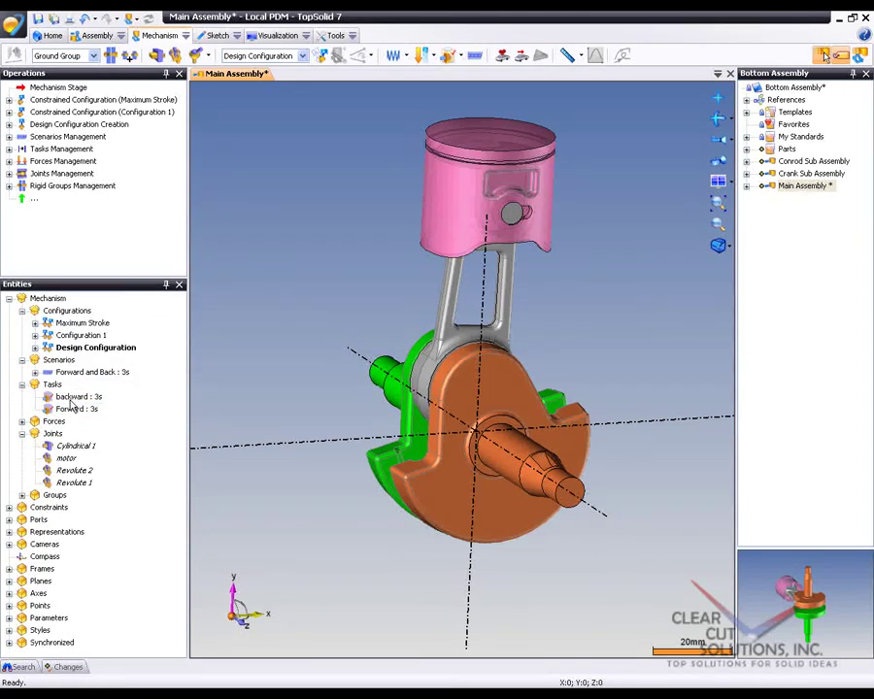
left_click_drag(68, 400, 97, 372)
left_click(35, 372)
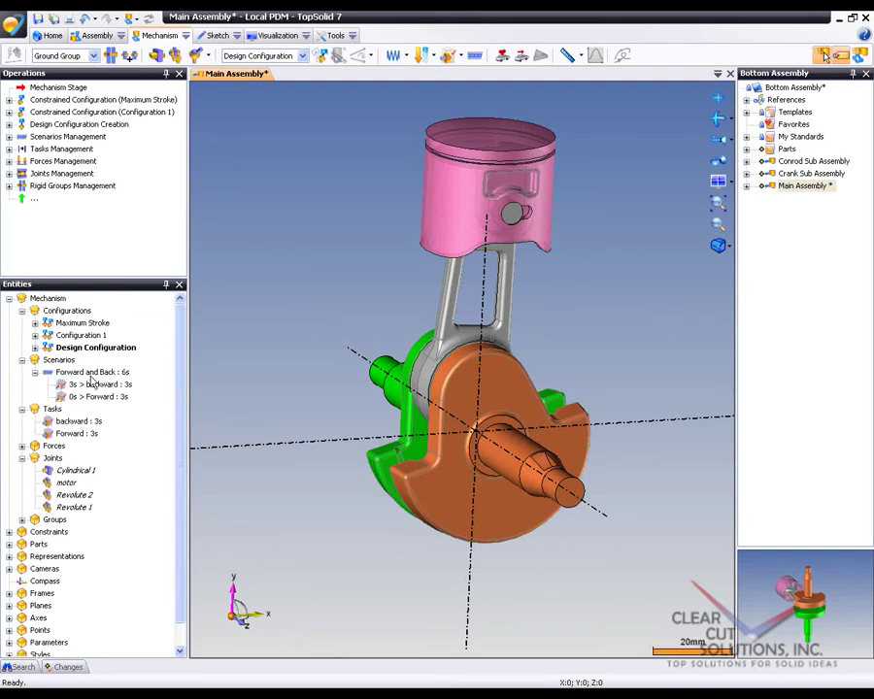
left_click(93, 397)
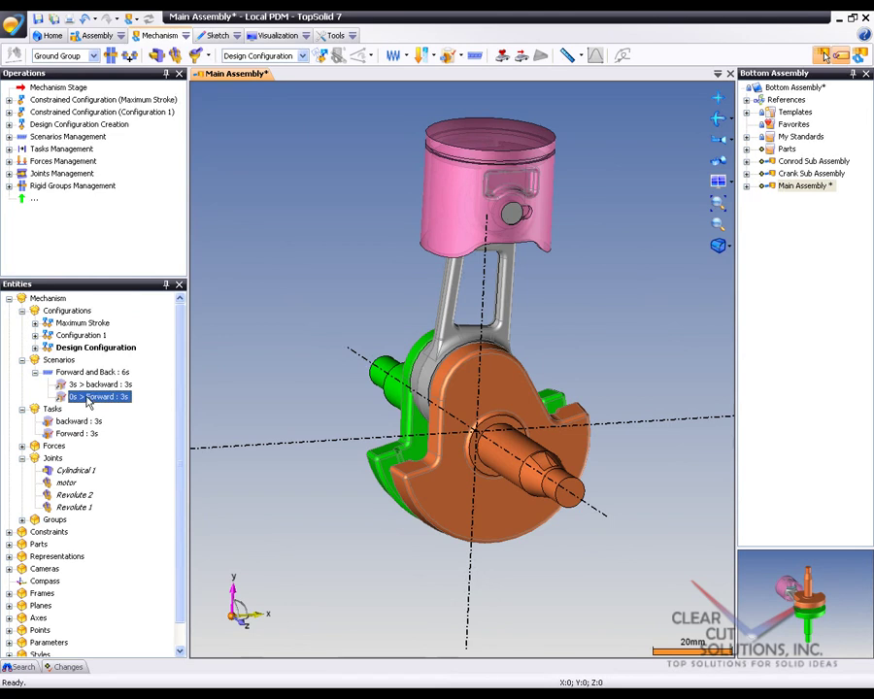
Set the Forward step's start time to 2 s and the backward step's to 5 s
right_click(88, 401)
left_click(109, 444)
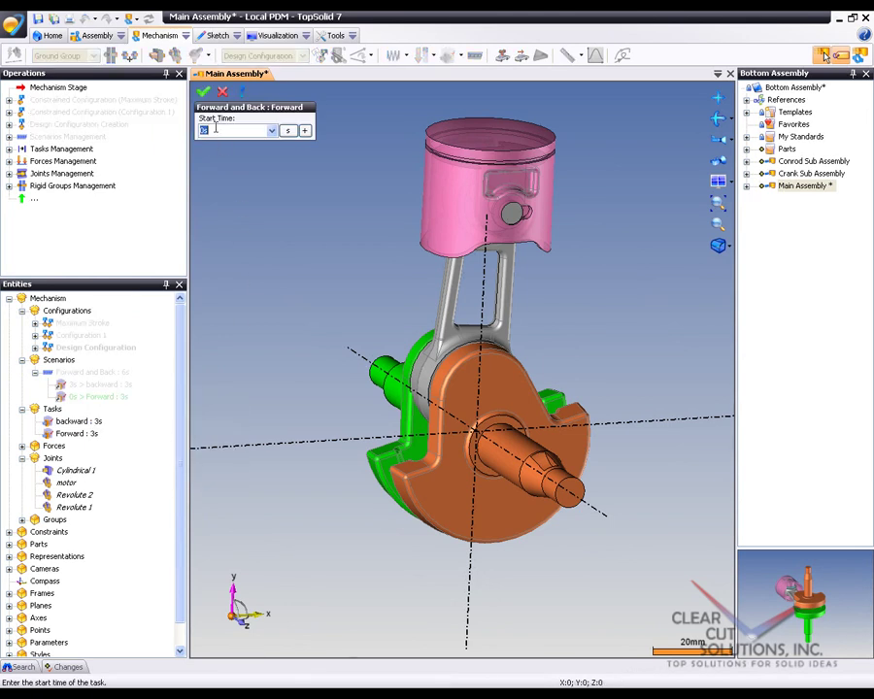
type("2")
left_click(203, 91)
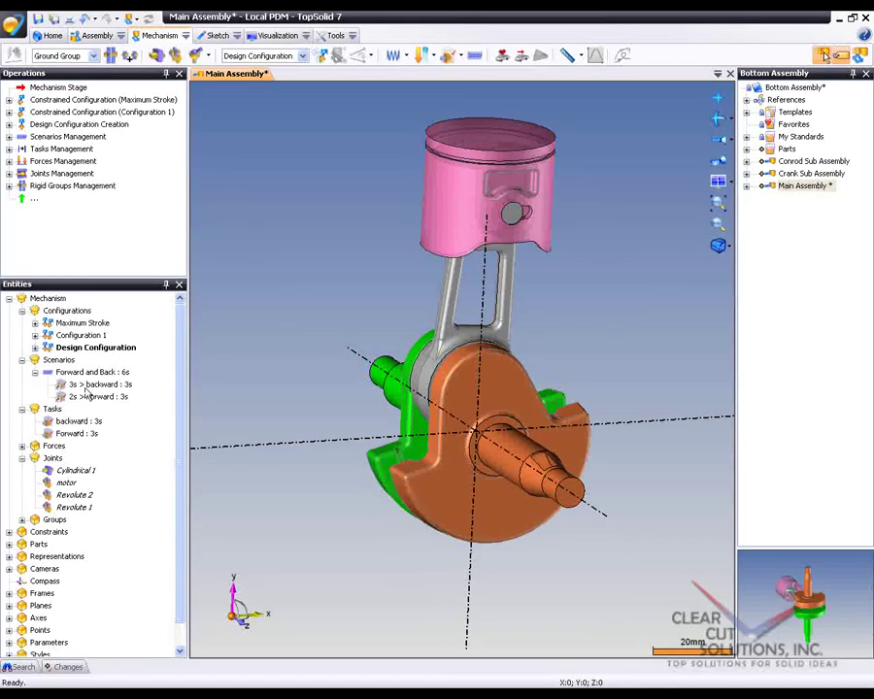
right_click(95, 385)
left_click(118, 434)
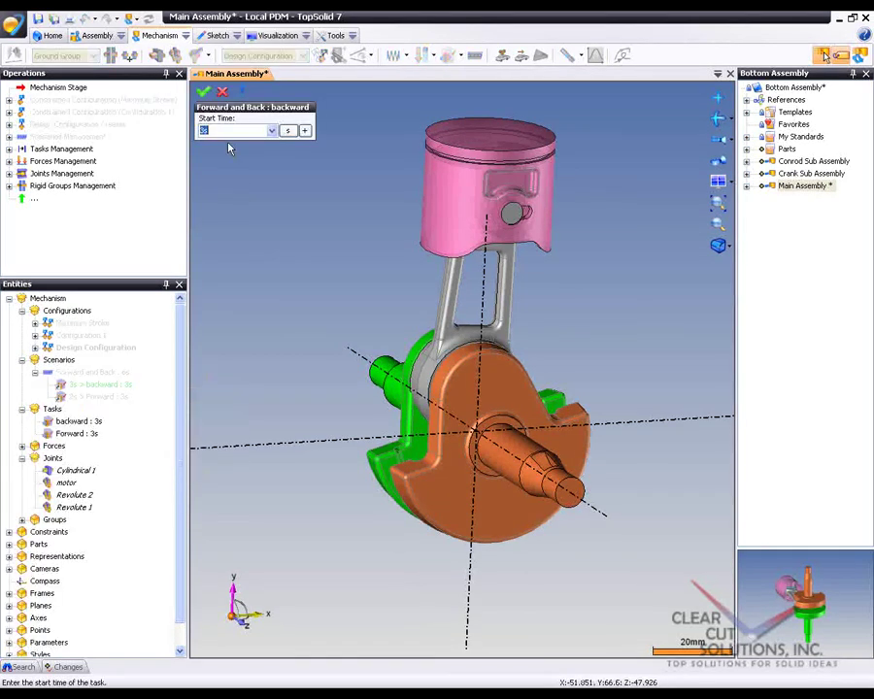
type("5")
key("Return")
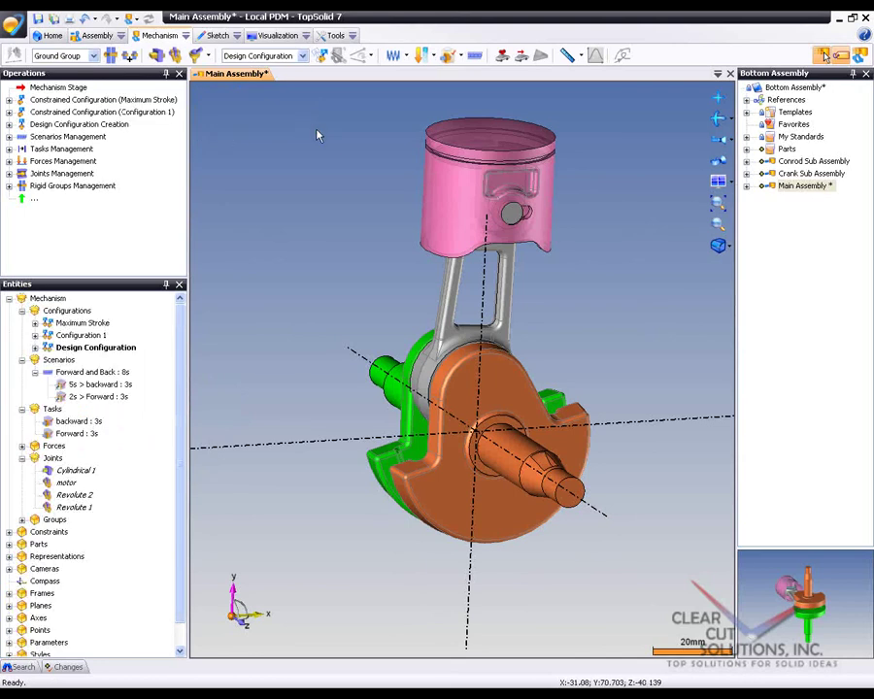
Create Simulation 1 starting from Maximum Stroke with the Forward and Back scenario, and update
left_click(502, 58)
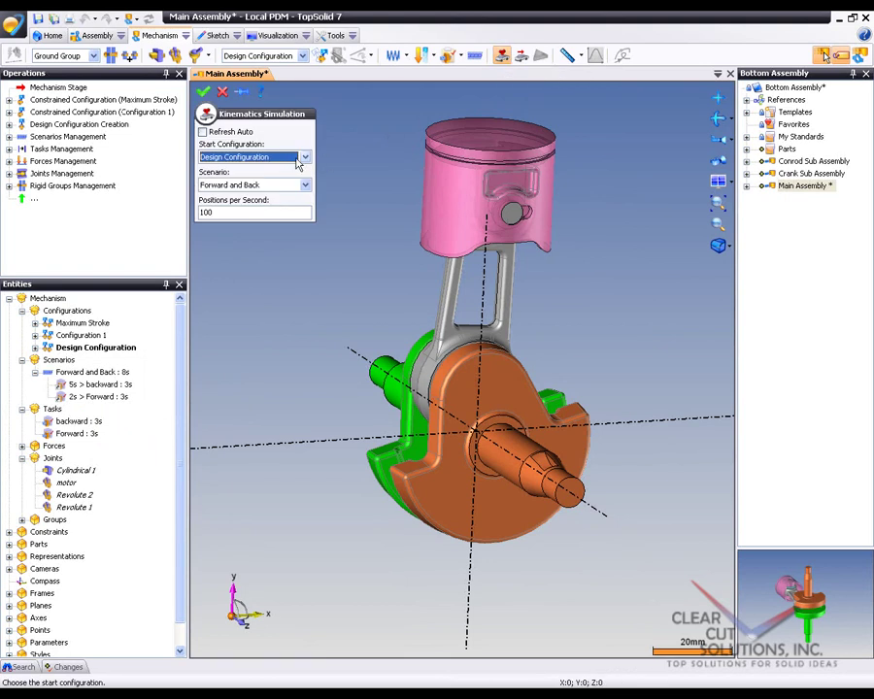
left_click(300, 158)
left_click(264, 188)
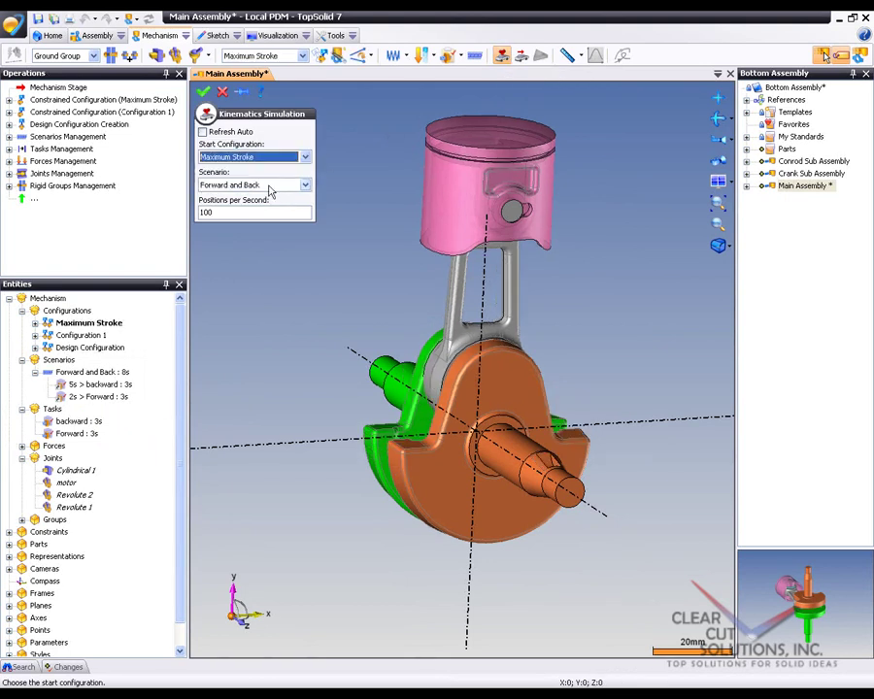
left_click(273, 187)
left_click(228, 196)
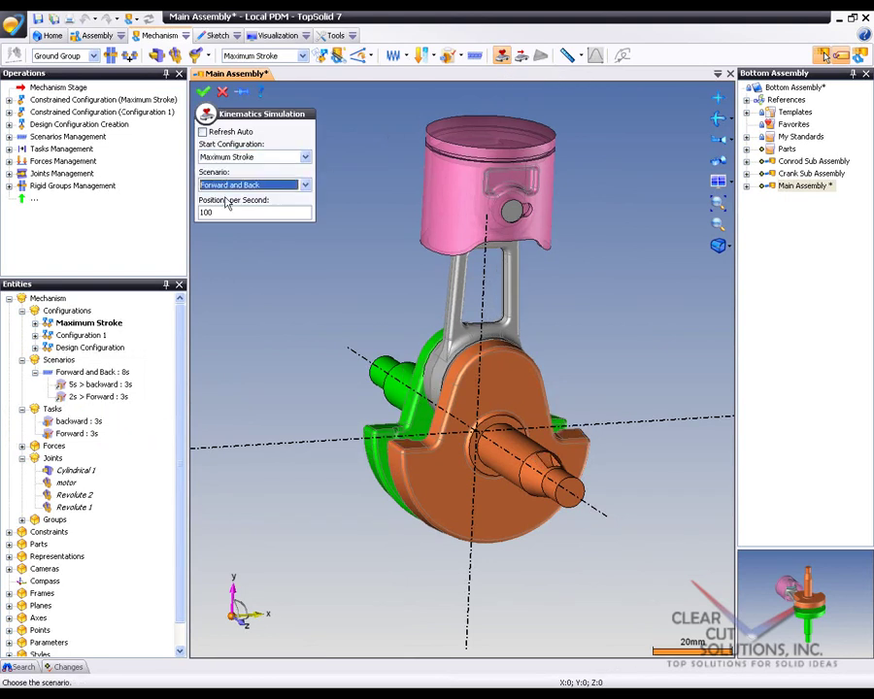
left_click(202, 92)
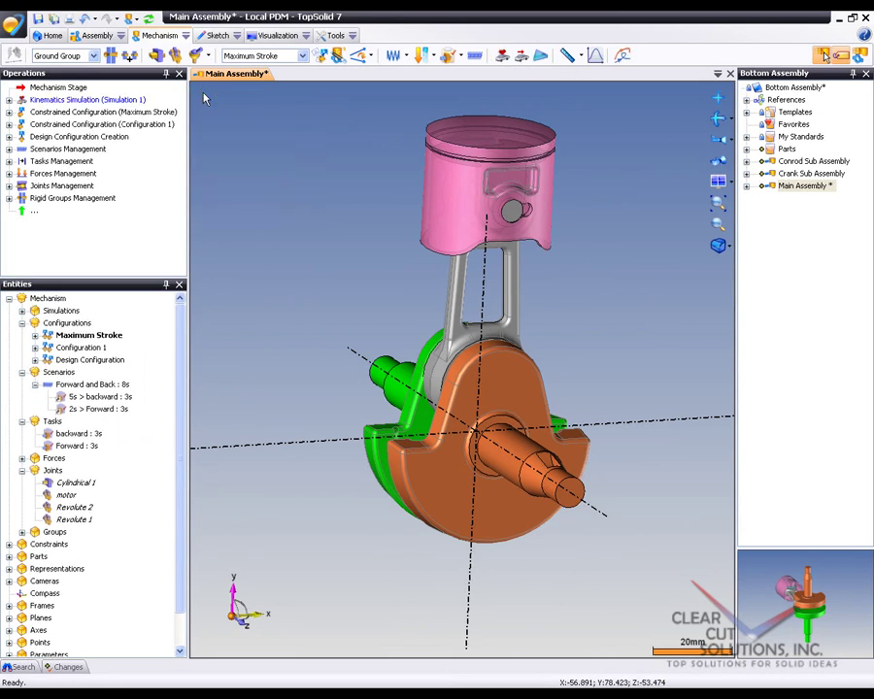
left_click(148, 21)
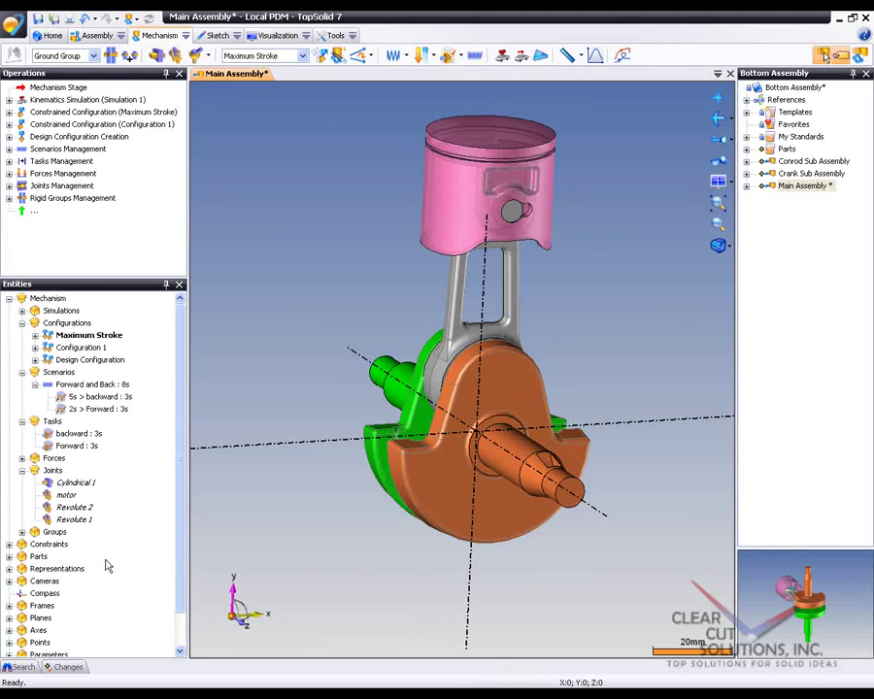
Hide the assembly axes in the model view
right_click(39, 630)
left_click(67, 648)
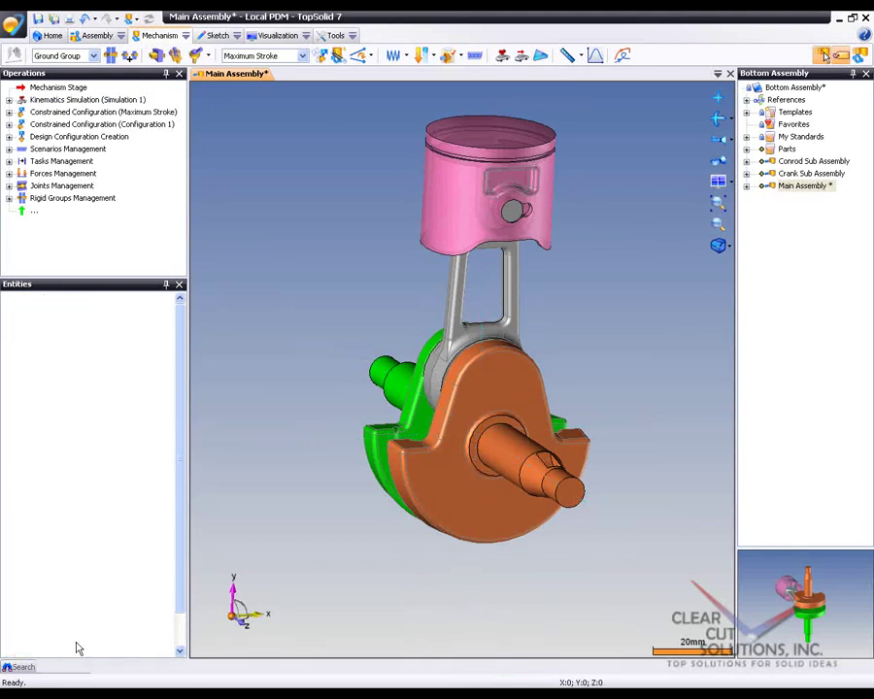
middle_click_drag(273, 306, 333, 251)
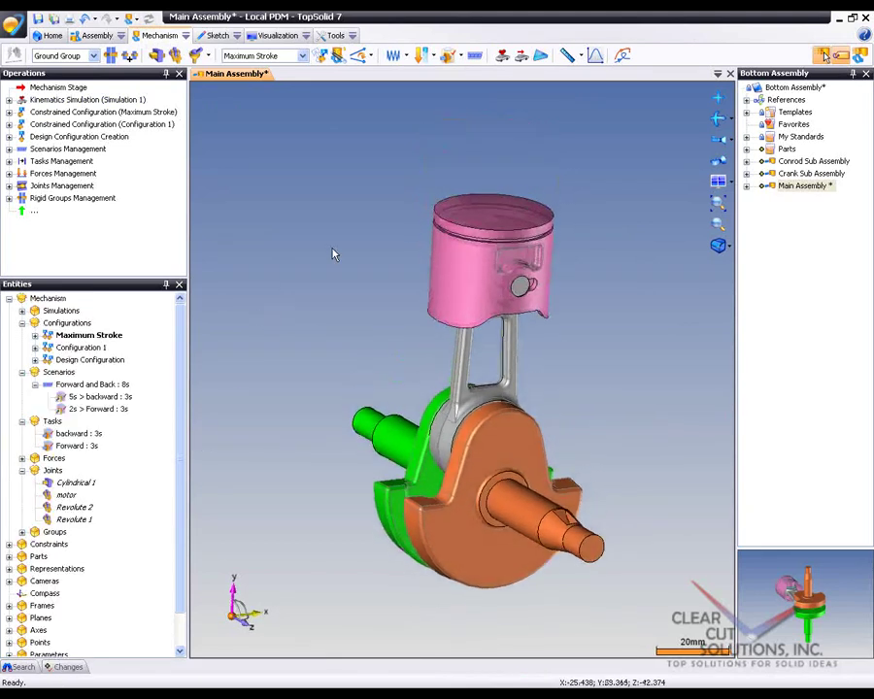
Play Simulation 1 with slowing factor 5, then stop playback
left_click(539, 56)
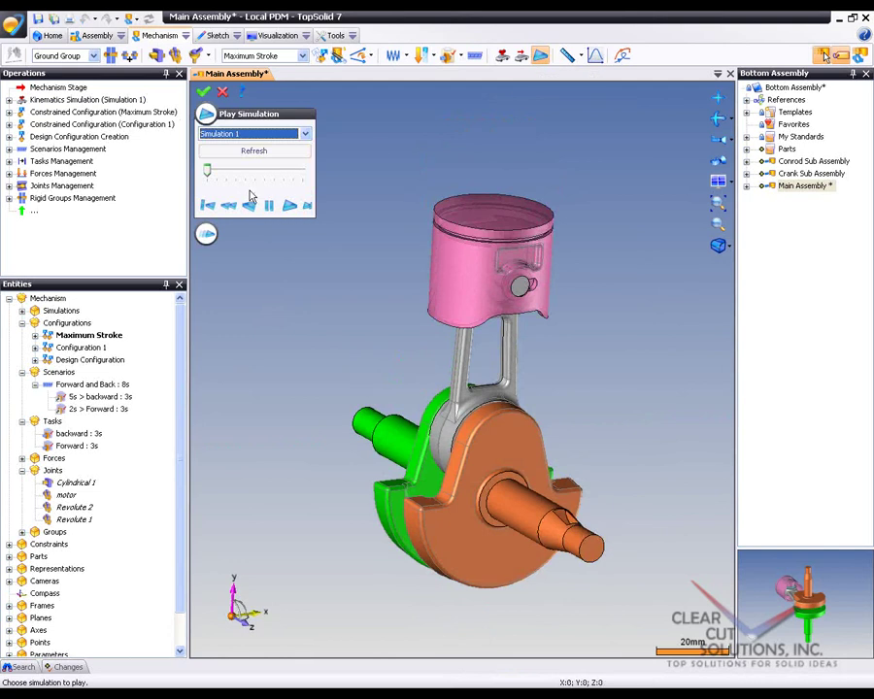
left_click(289, 206)
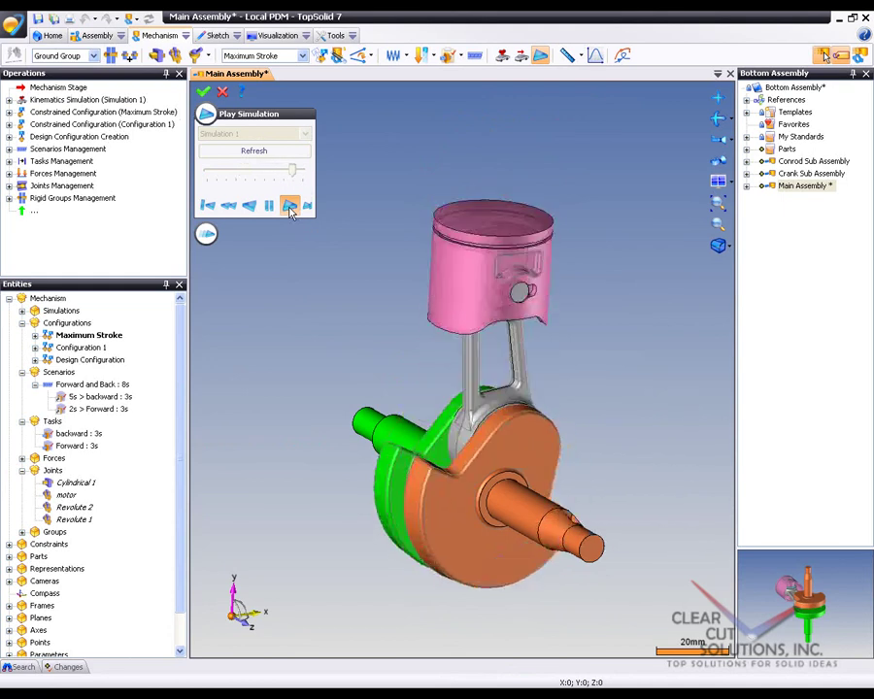
left_click(206, 233)
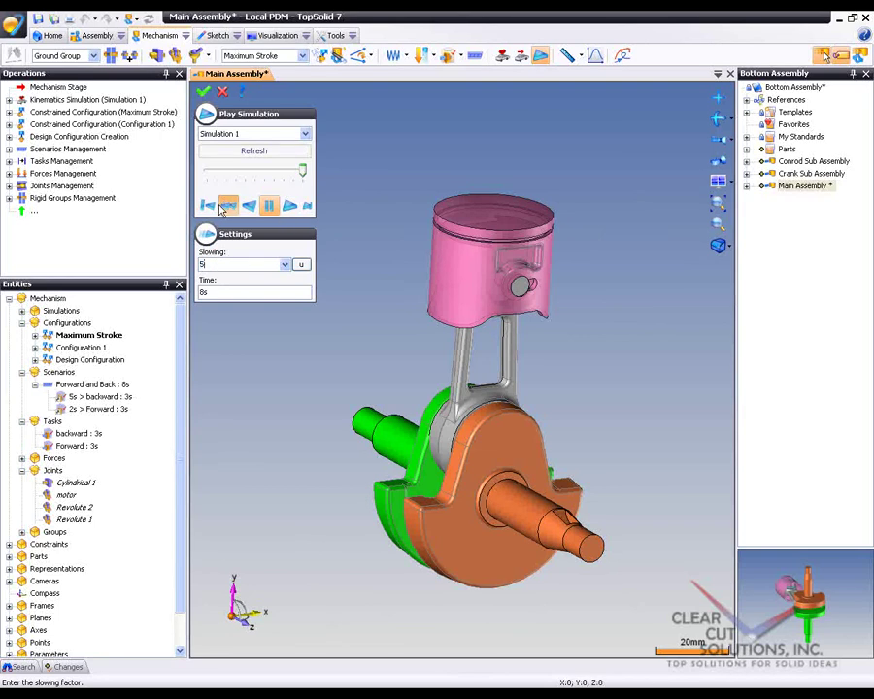
left_click(289, 206)
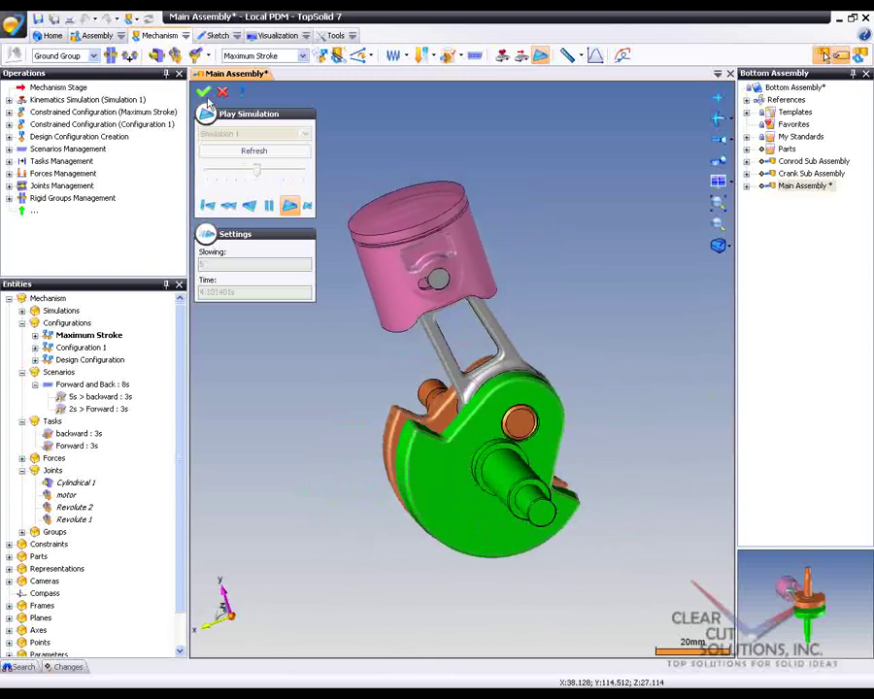
key("Escape")
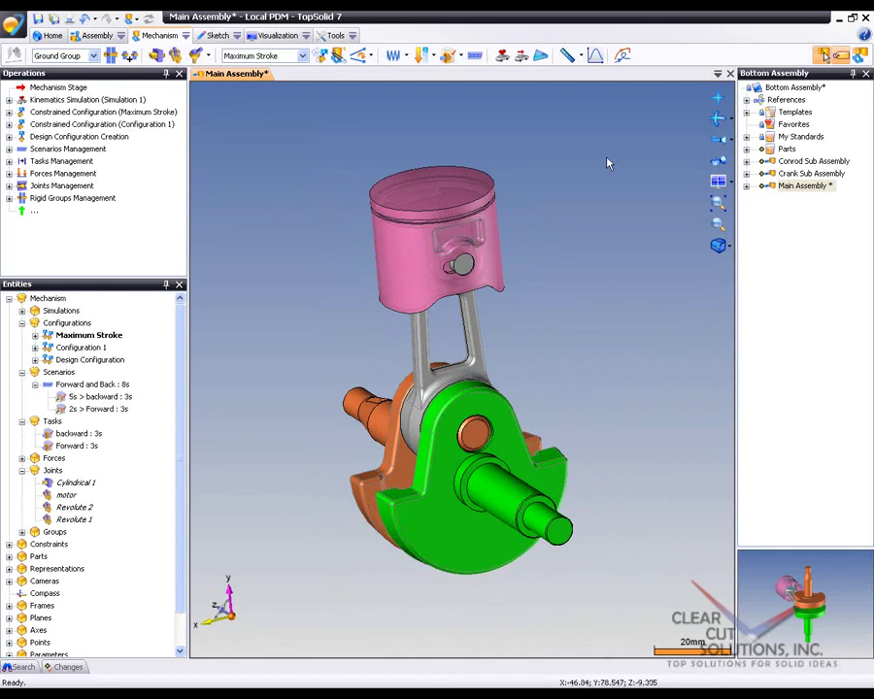
Start a distance measurement between the Piston and the Ground Group rigid groups
left_click(577, 55)
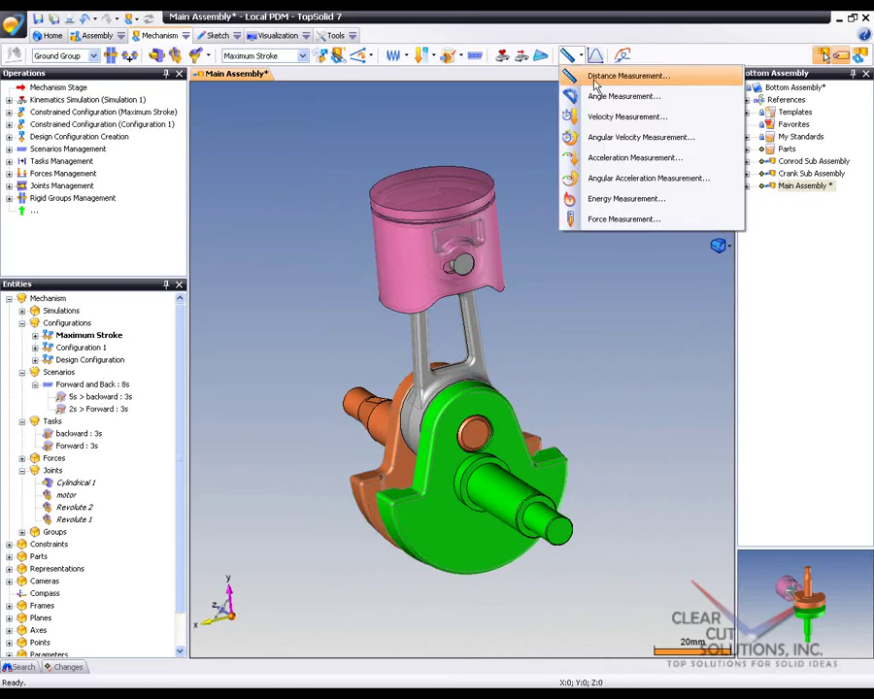
left_click(602, 78)
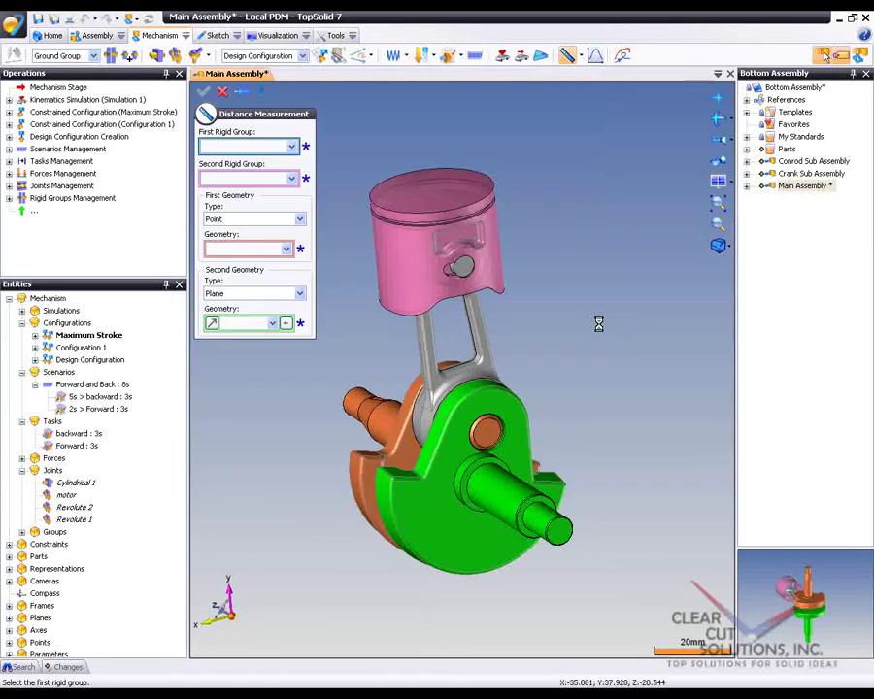
left_click(401, 238)
left_click(292, 178)
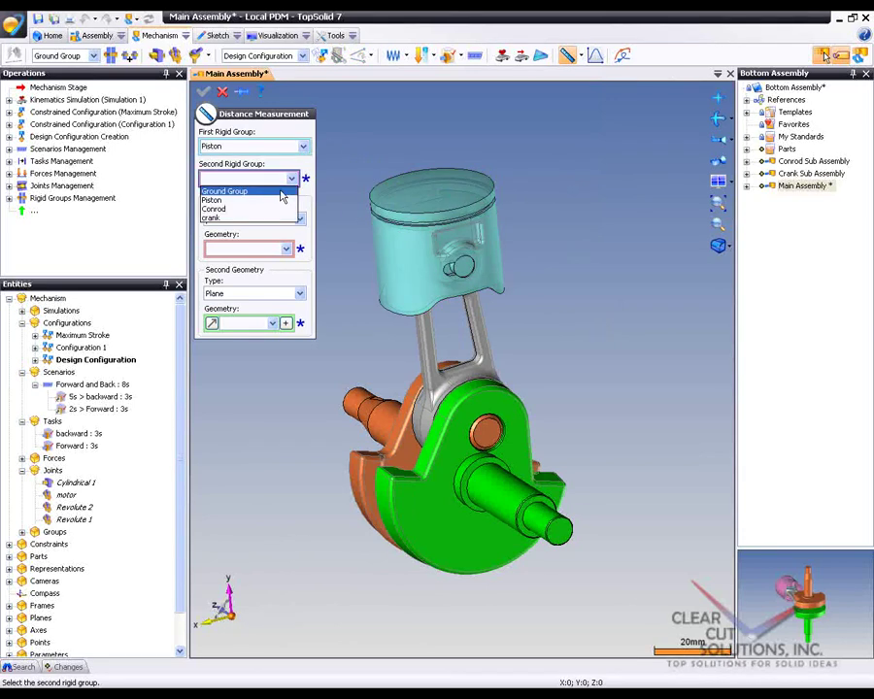
left_click(282, 190)
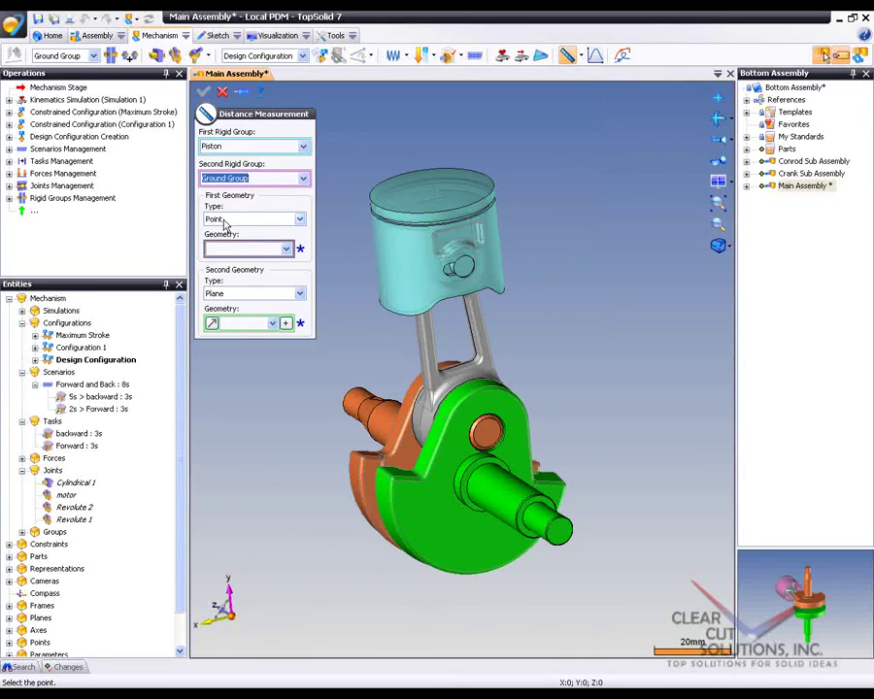
Measure from the centre of the piston's lower edge to the Absolute XZ Plane
middle_click_drag(450, 304, 455, 312)
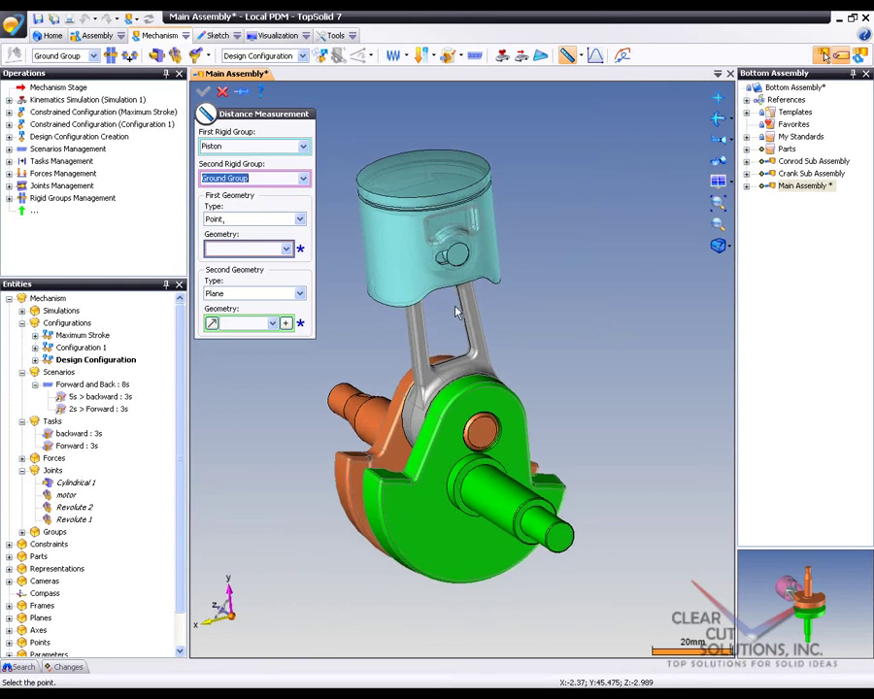
scroll(455, 311, "up", 2)
scroll(515, 305, "up", 2)
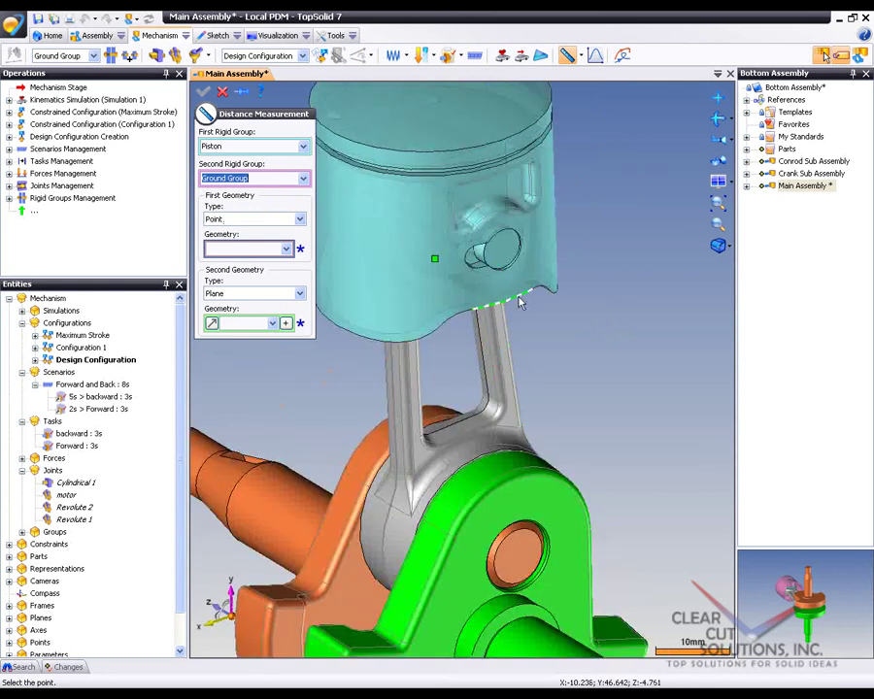
left_click(519, 303)
scroll(398, 320, "down", 5)
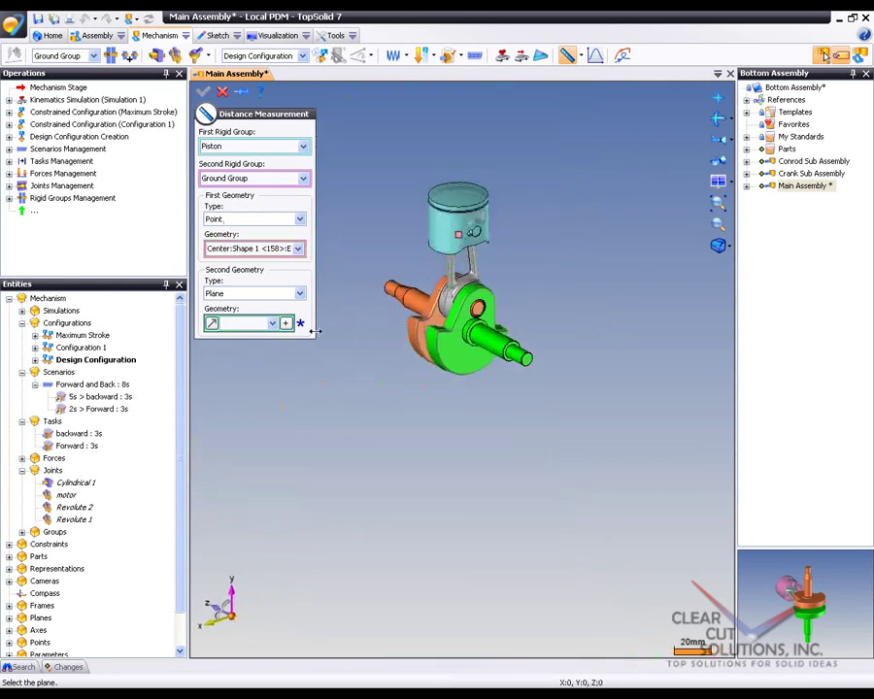
left_click(273, 323)
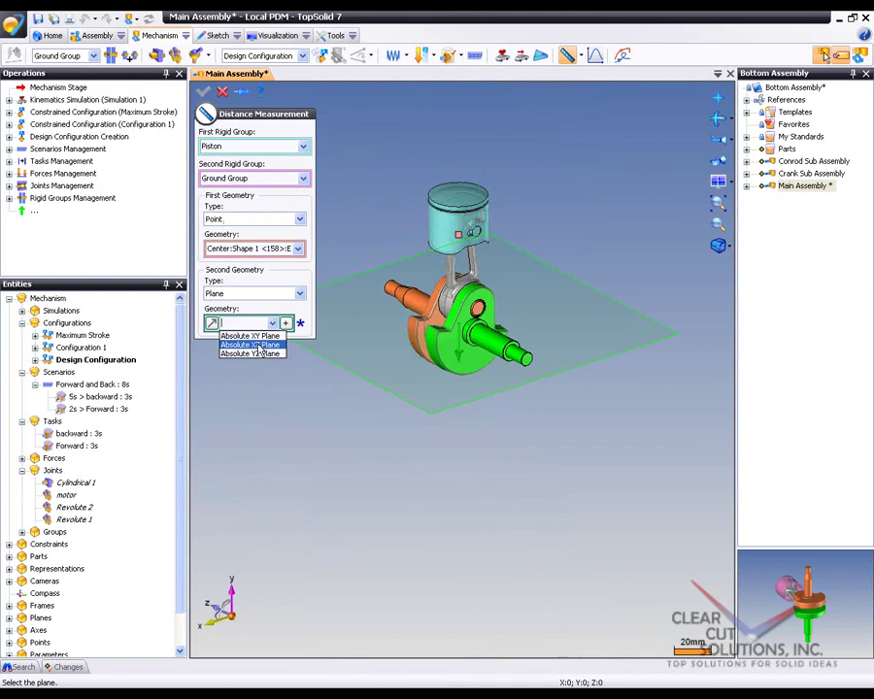
left_click(254, 345)
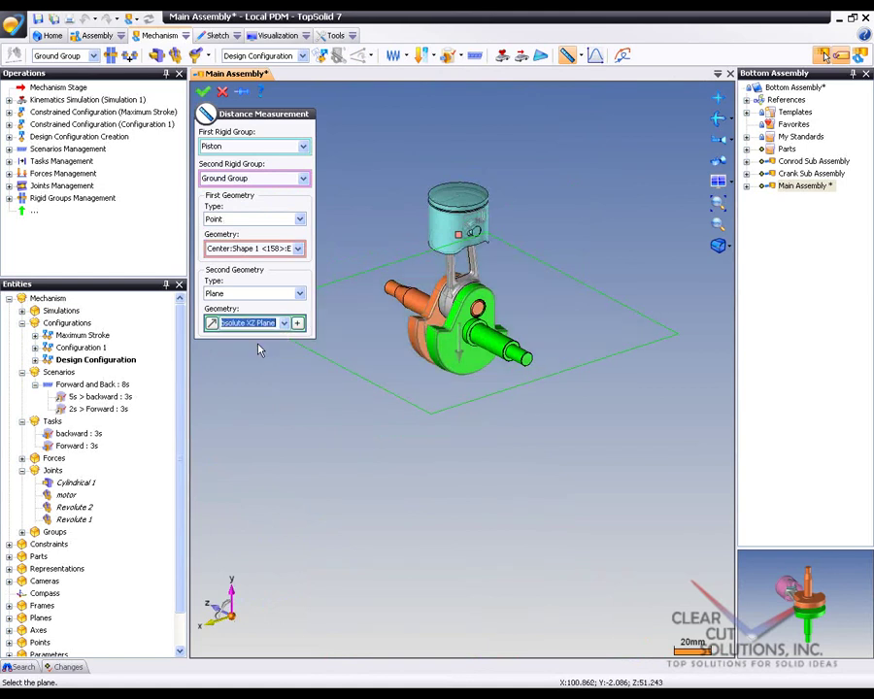
left_click(202, 91)
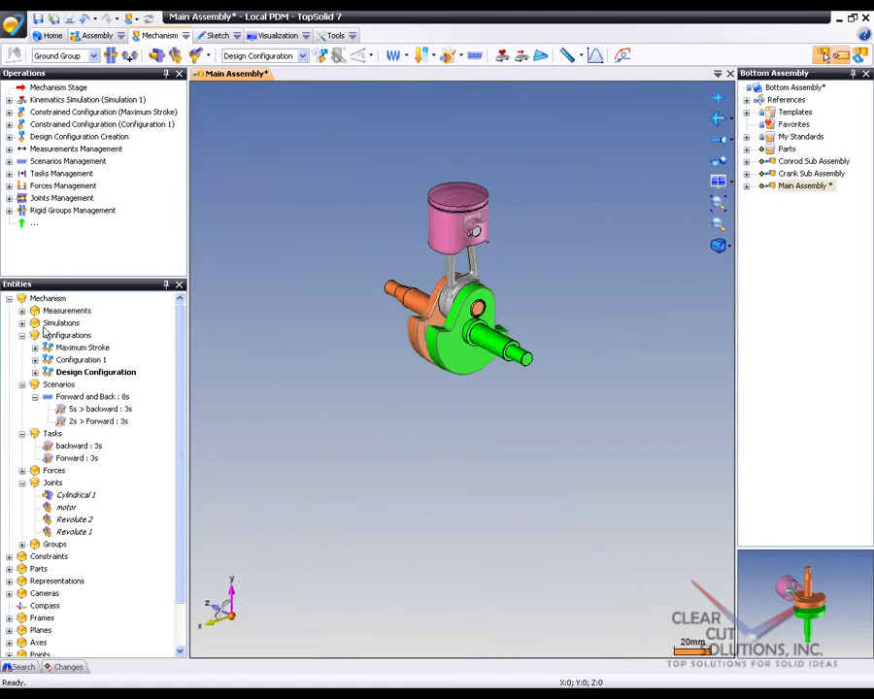
Change the Distance 1 measurement's colour from black to red in its Attributes
left_click(21, 310)
right_click(70, 323)
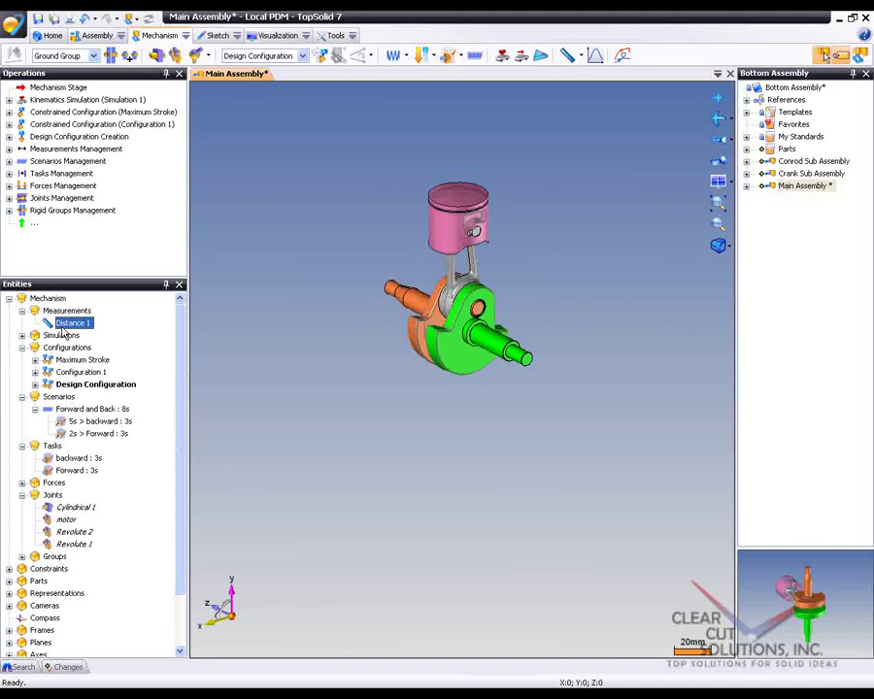
left_click(108, 392)
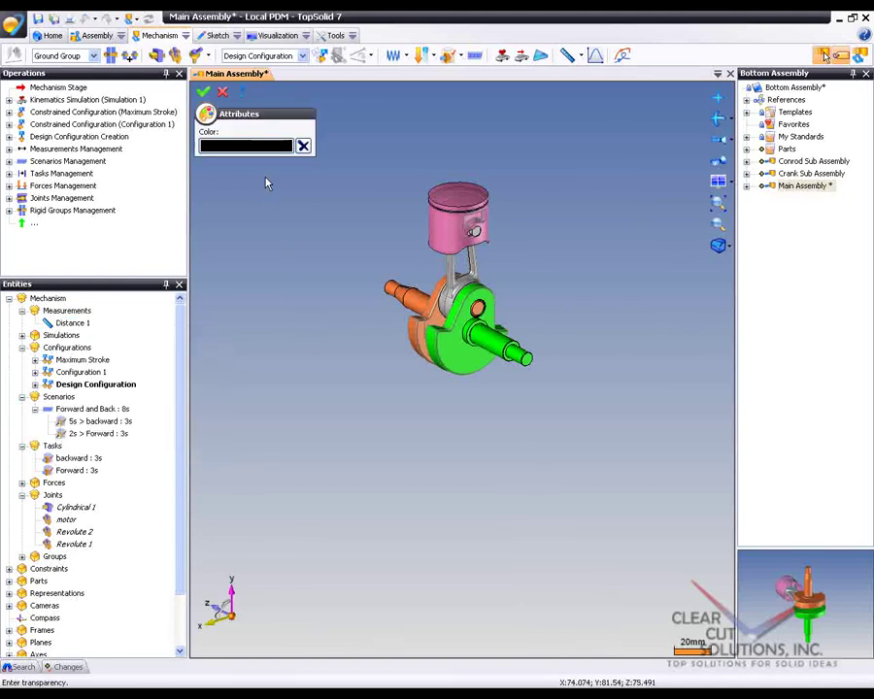
left_click(303, 146)
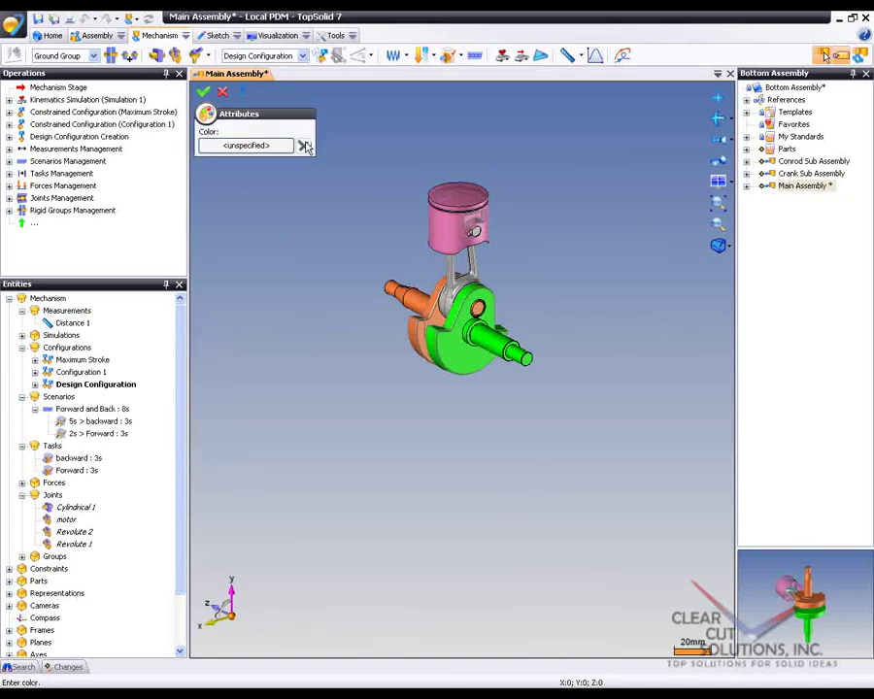
left_click(231, 146)
left_click(297, 220)
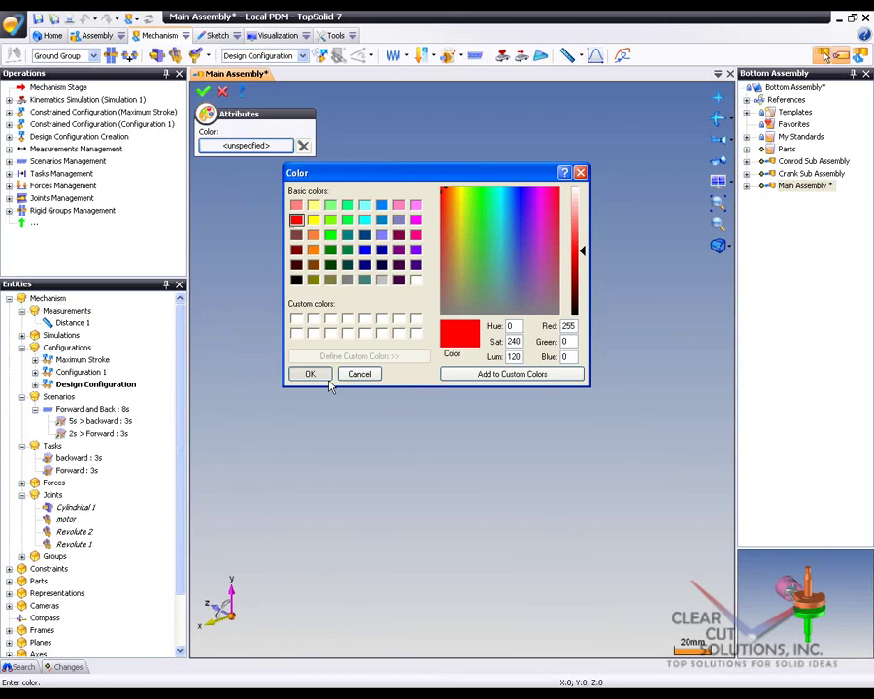
left_click(310, 374)
Rerun Simulation 1 so the distance is recorded over the motion
left_click(21, 335)
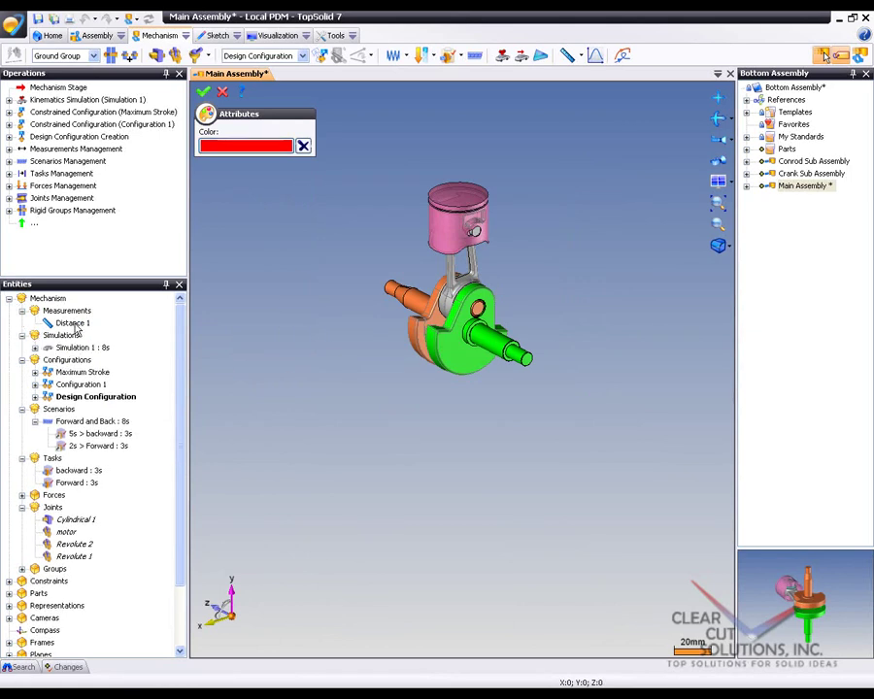
left_click_drag(72, 322, 79, 353)
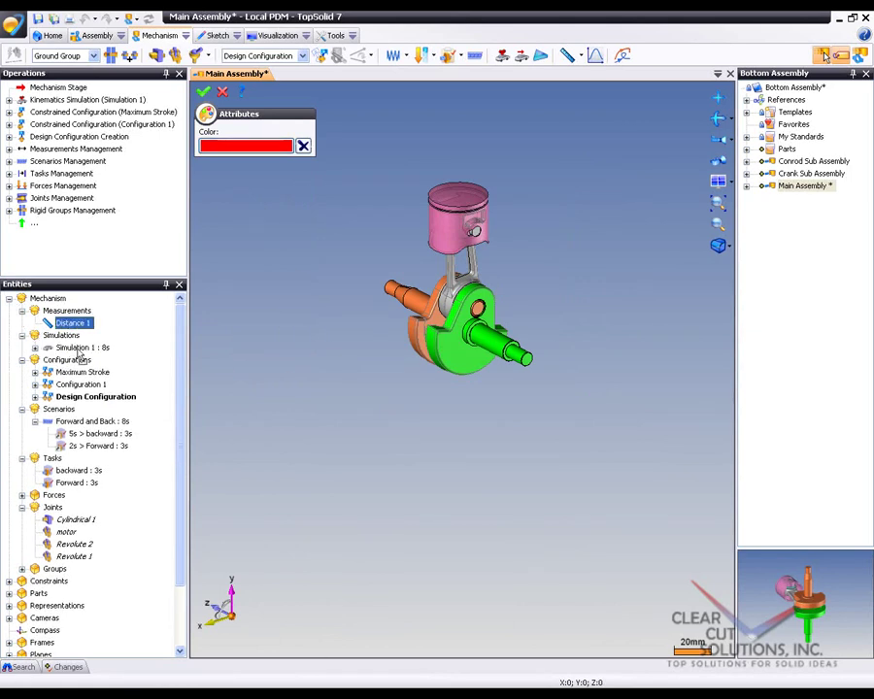
left_click(148, 20)
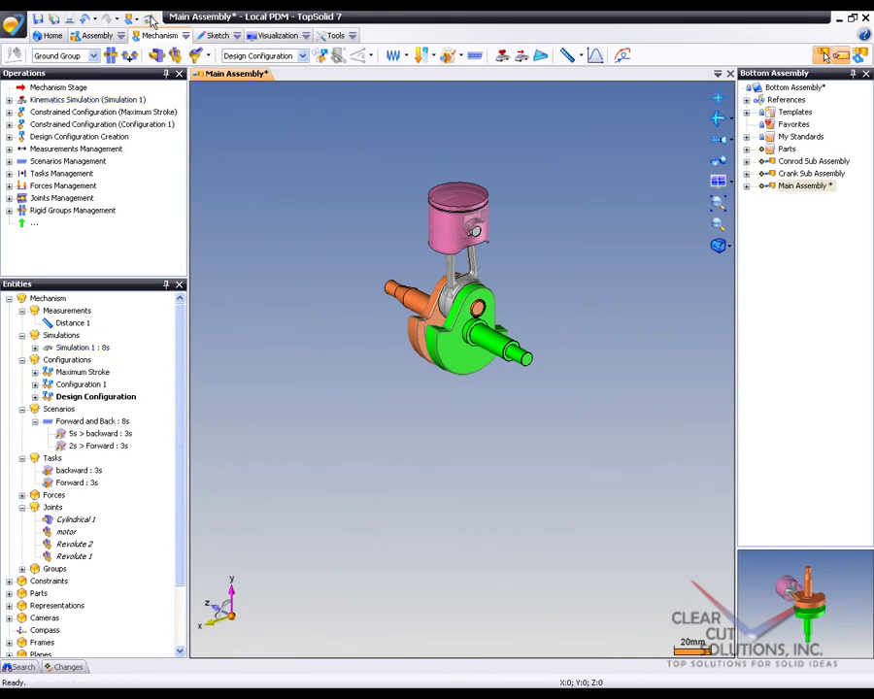
Display the Distance 1 curve over Simulation 1's 8 s, widen the graph, then close it
left_click(595, 56)
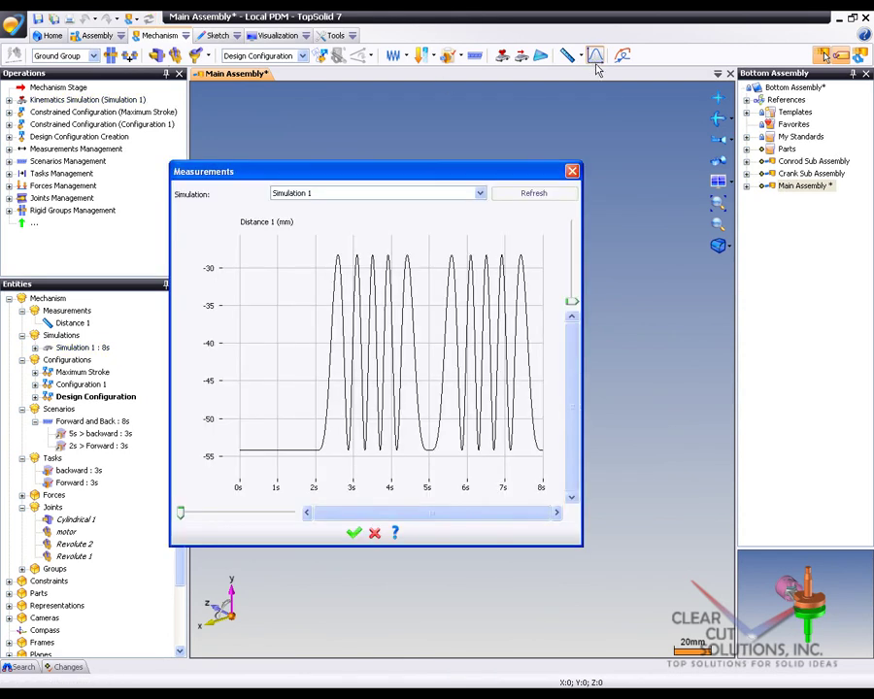
left_click_drag(582, 326, 698, 326)
mouse_move(354, 307)
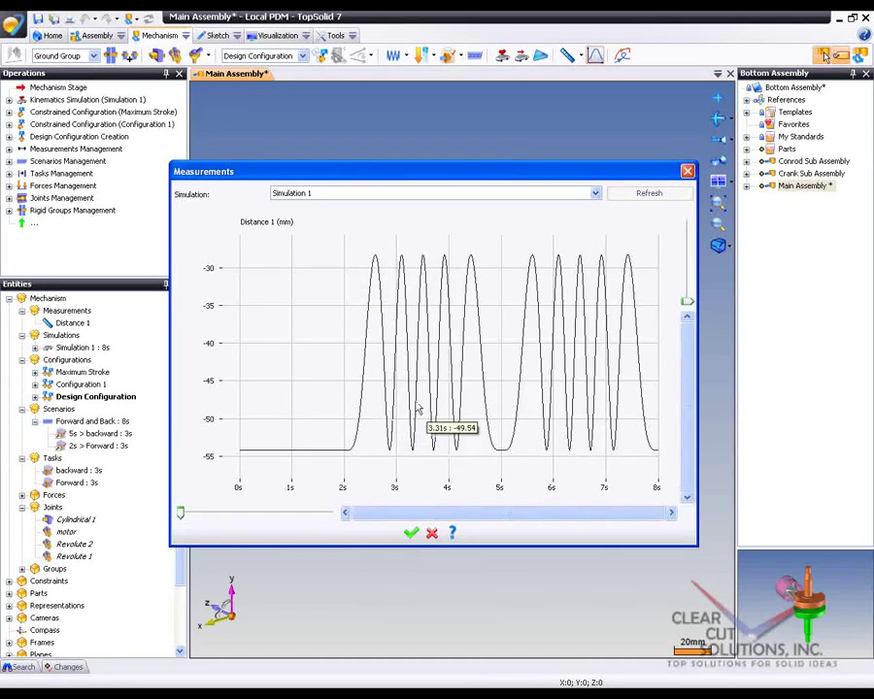
left_click(412, 532)
left_click(579, 55)
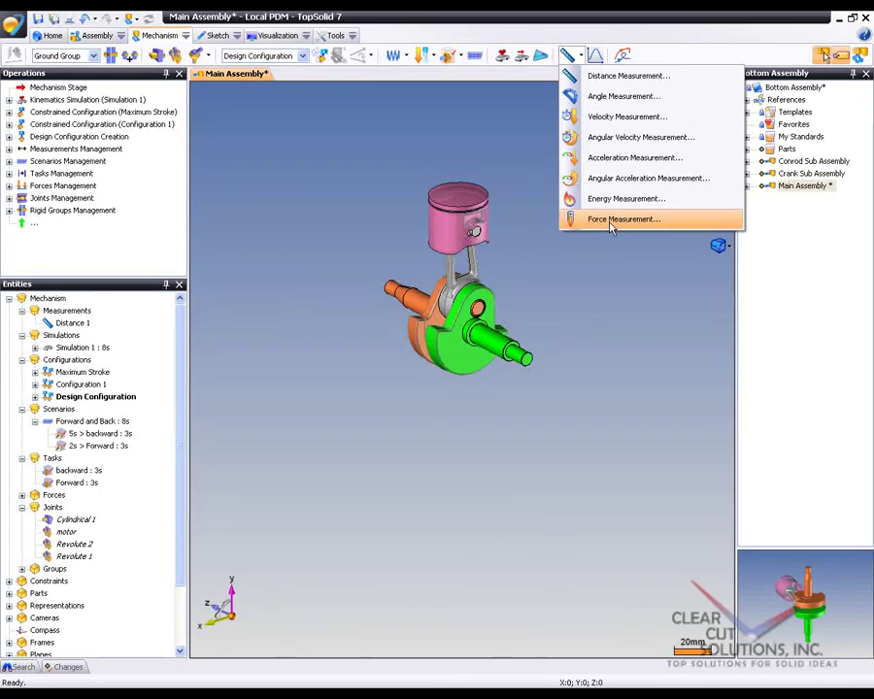
Close the Main Assembly document without saving its changes
left_click(602, 254)
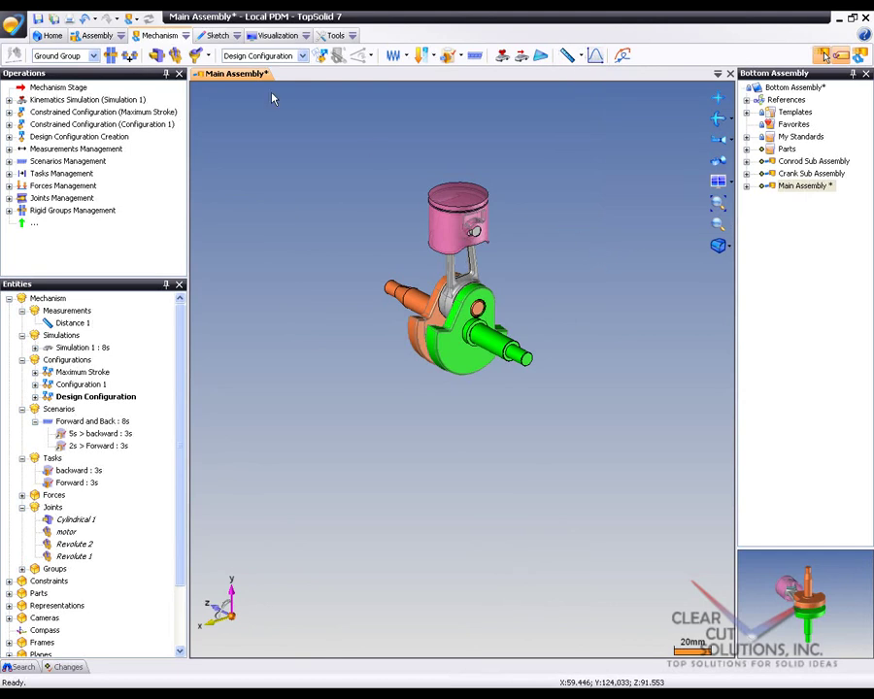
key("ctrl+F4")
left_click(438, 397)
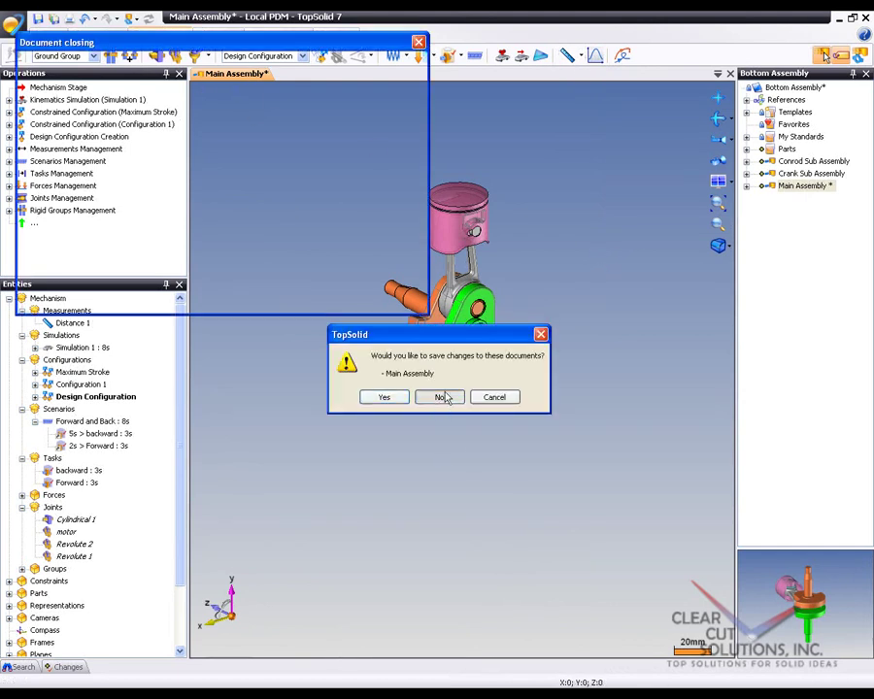
left_click(202, 298)
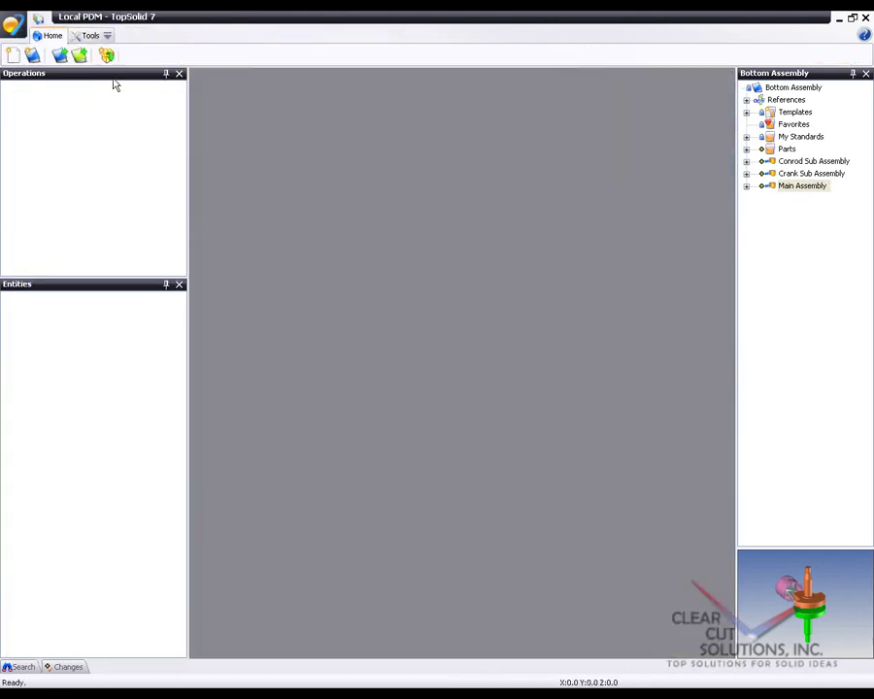
Open the V8 engine project and select its Main Motor Assembly
left_click(60, 55)
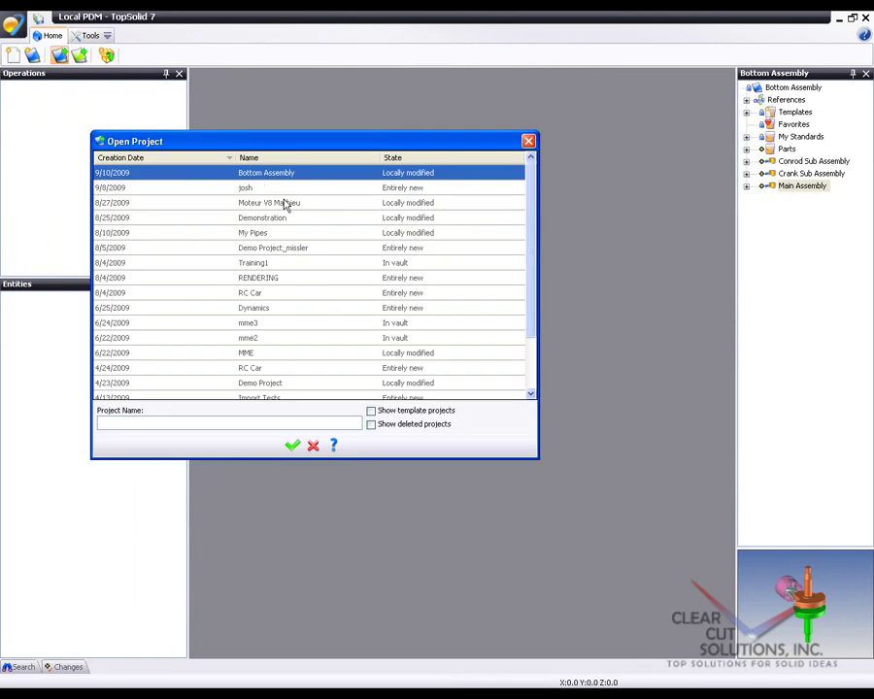
double_click(285, 204)
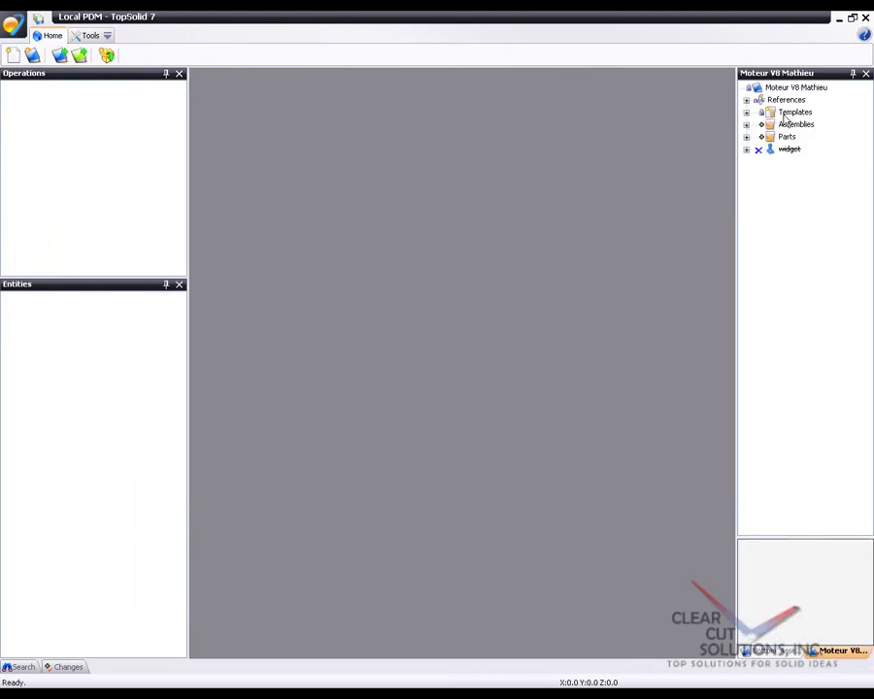
left_click(746, 124)
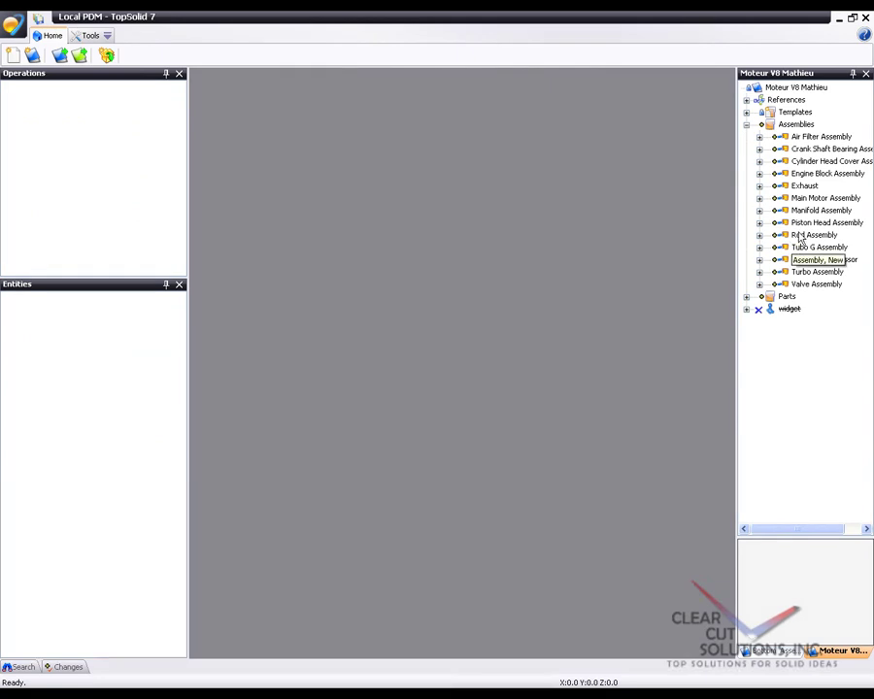
left_click(804, 199)
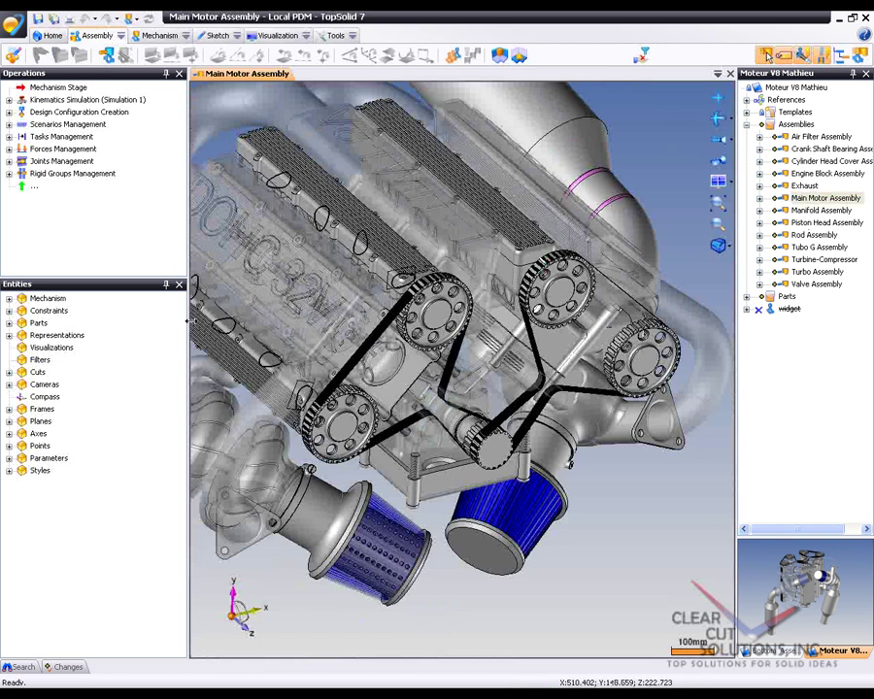
Narrow the side panels, then orbit and zoom around the V8 engine and cylinder head
left_click_drag(189, 321, 97, 317)
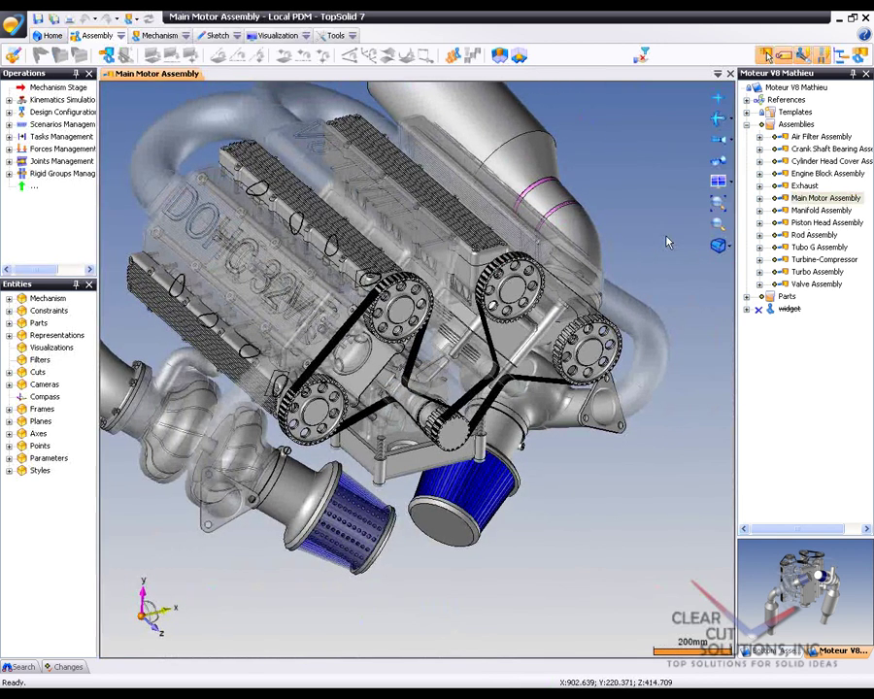
middle_click_drag(667, 242, 651, 225)
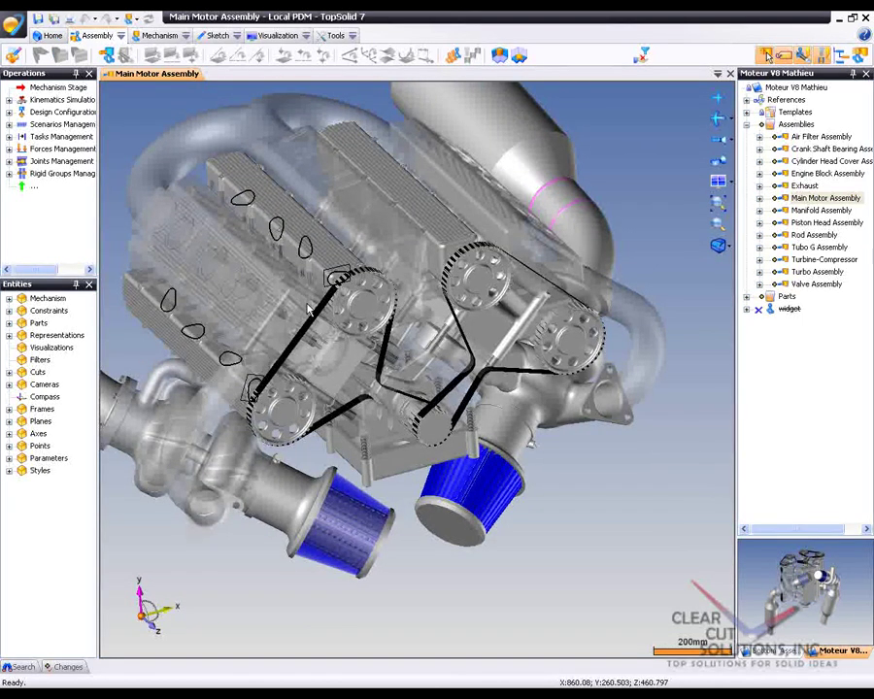
scroll(308, 306, "up", 5)
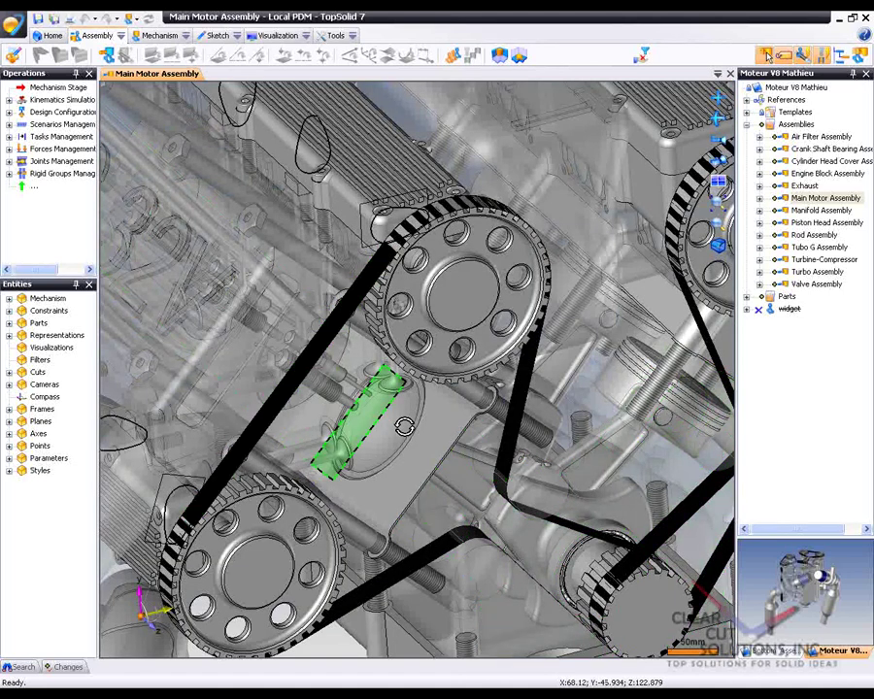
middle_click_drag(404, 427, 542, 414)
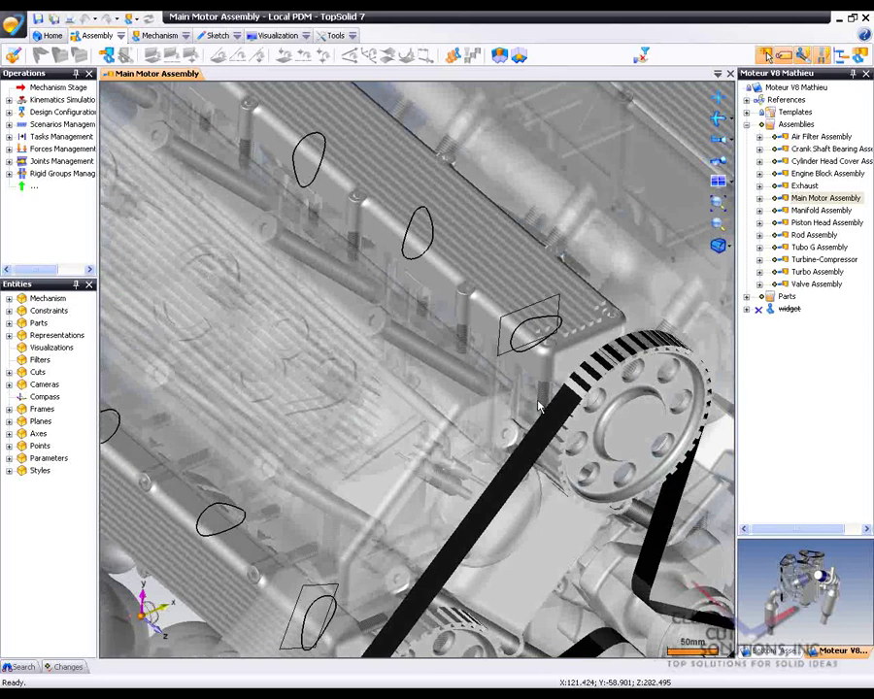
scroll(541, 406, "up", 3)
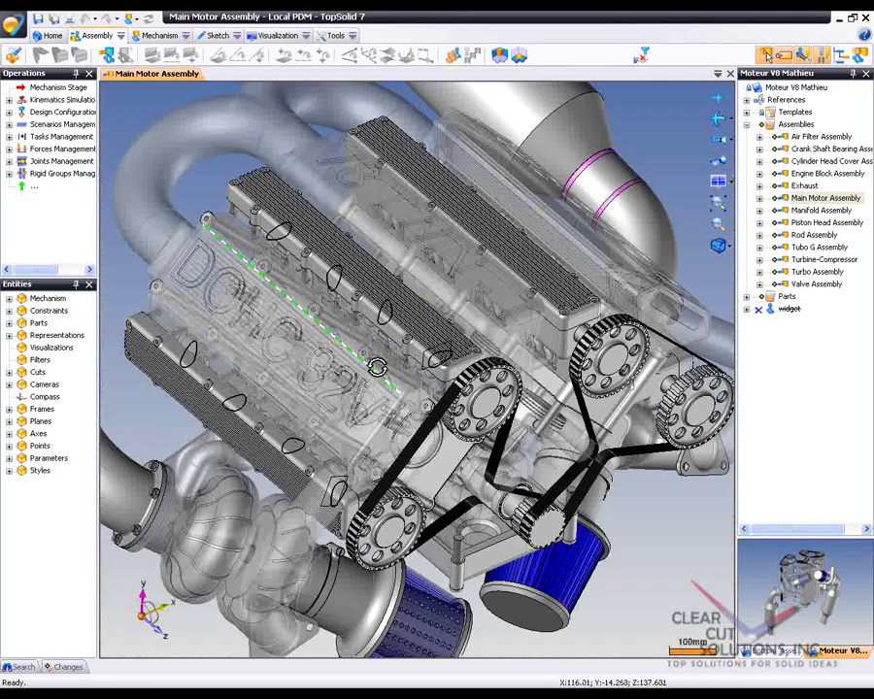
middle_click_drag(377, 367, 368, 235)
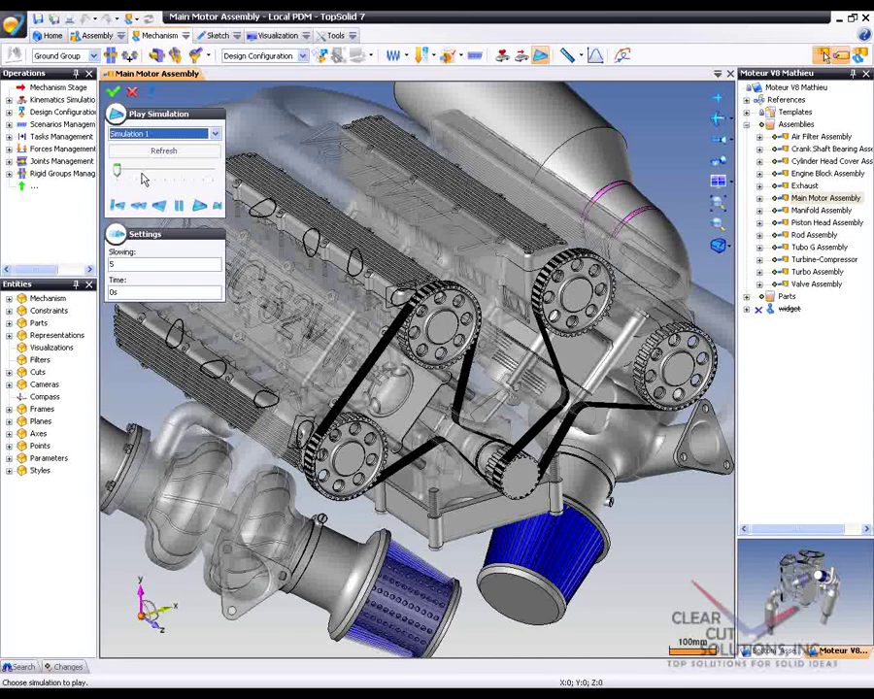
Play Simulation 1, replay it from the start with slowing factor 1, then end playback
left_click(199, 205)
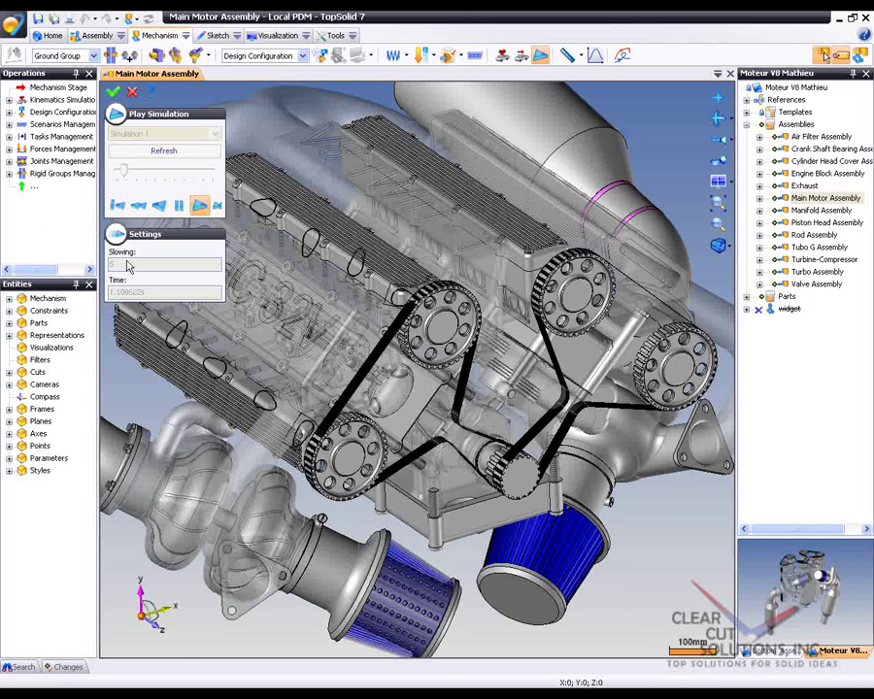
left_click(117, 205)
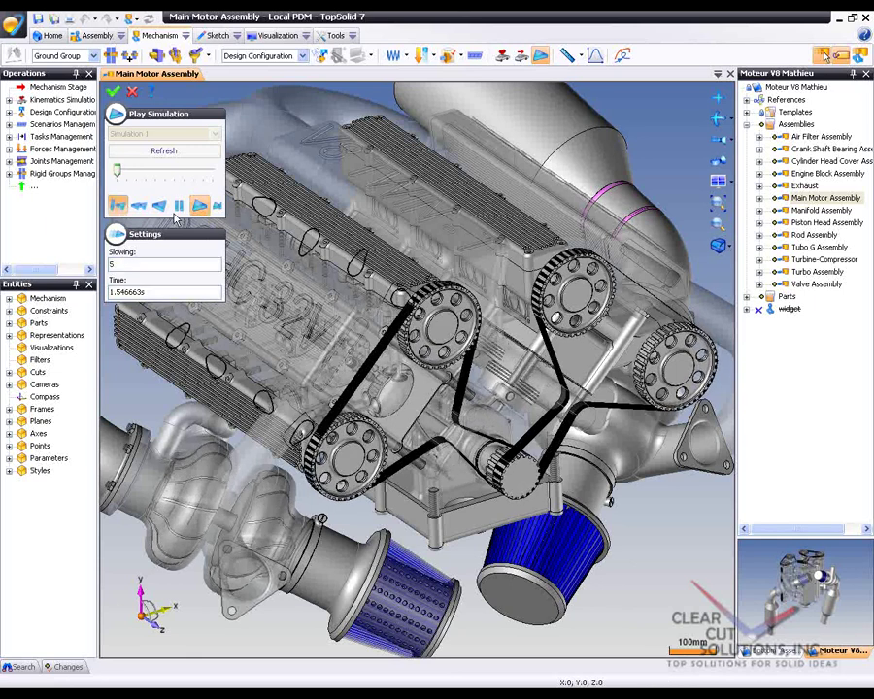
left_click(125, 264)
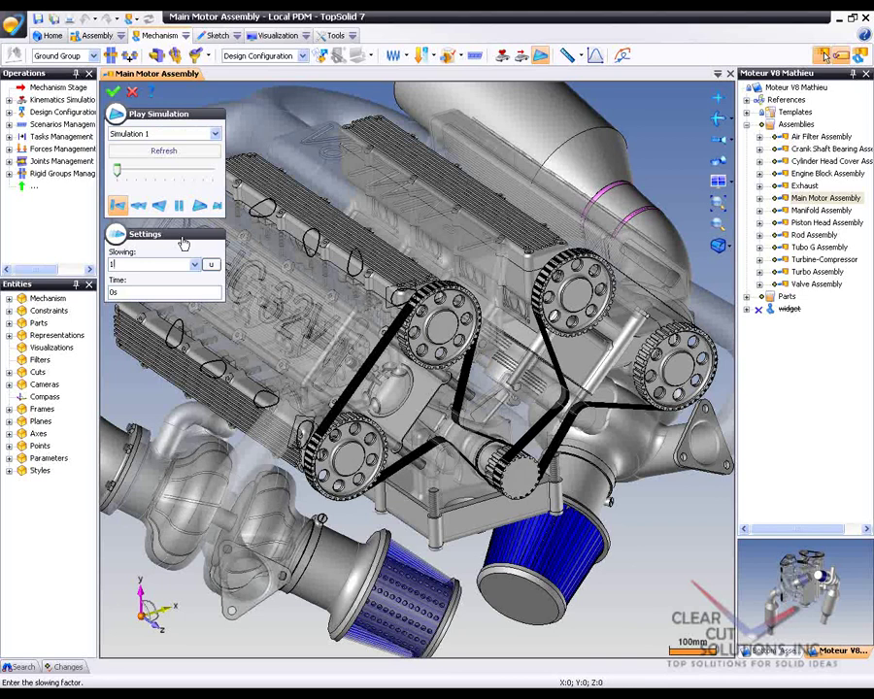
left_click(199, 205)
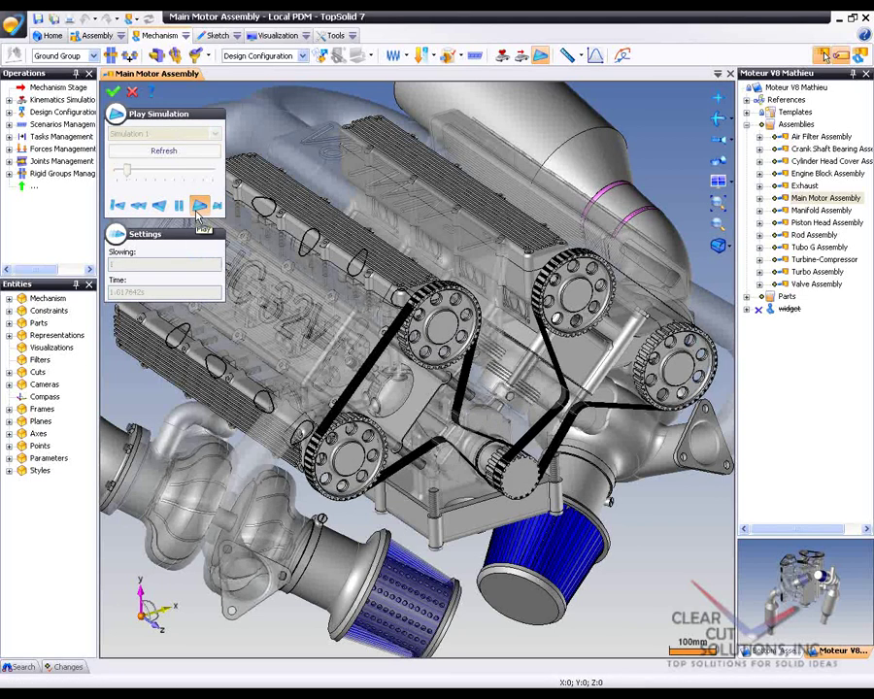
scroll(410, 289, "up", 5)
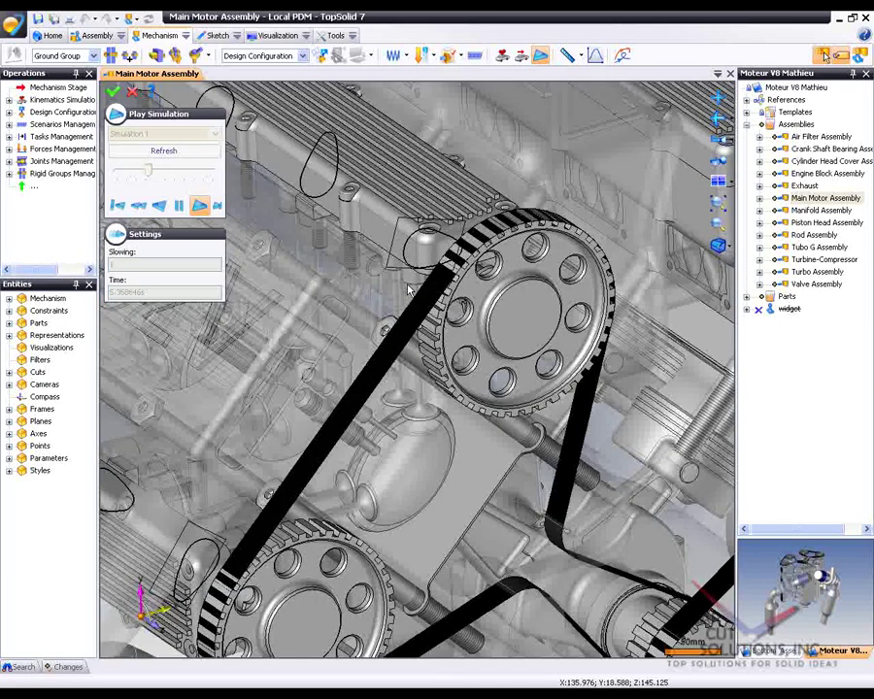
scroll(410, 289, "up", 3)
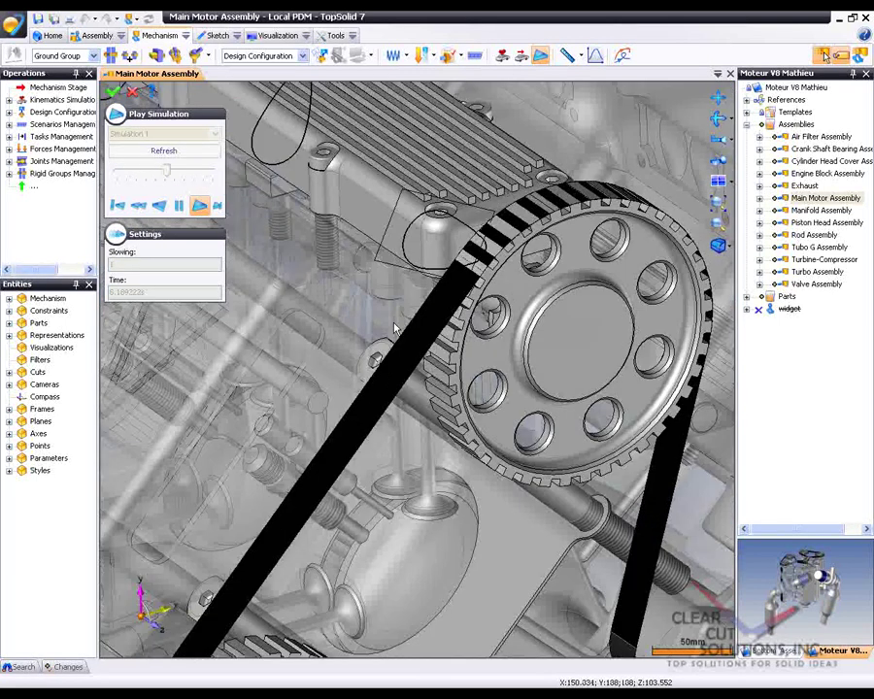
middle_click_drag(394, 328, 326, 335)
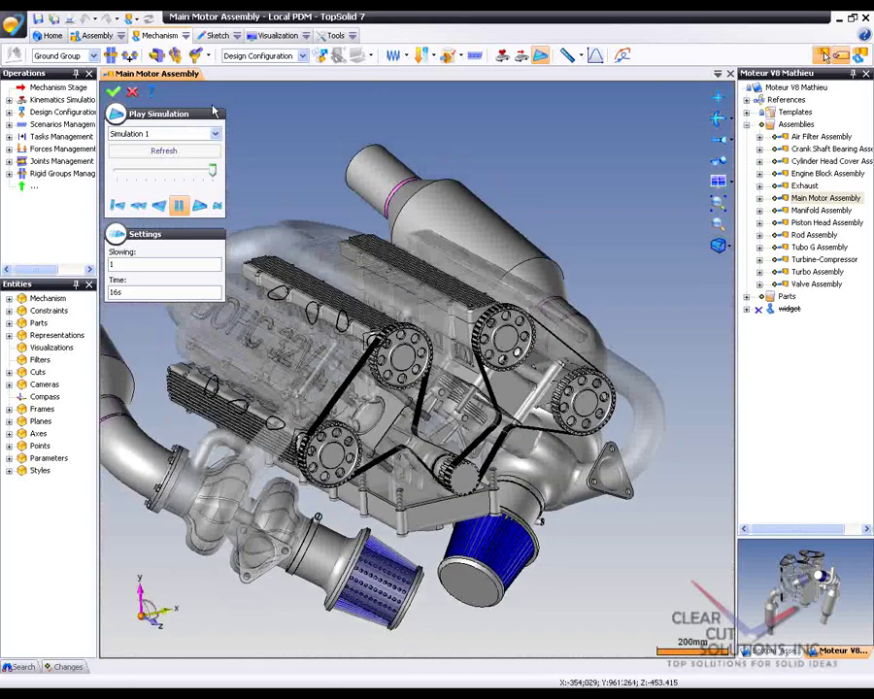
left_click(114, 92)
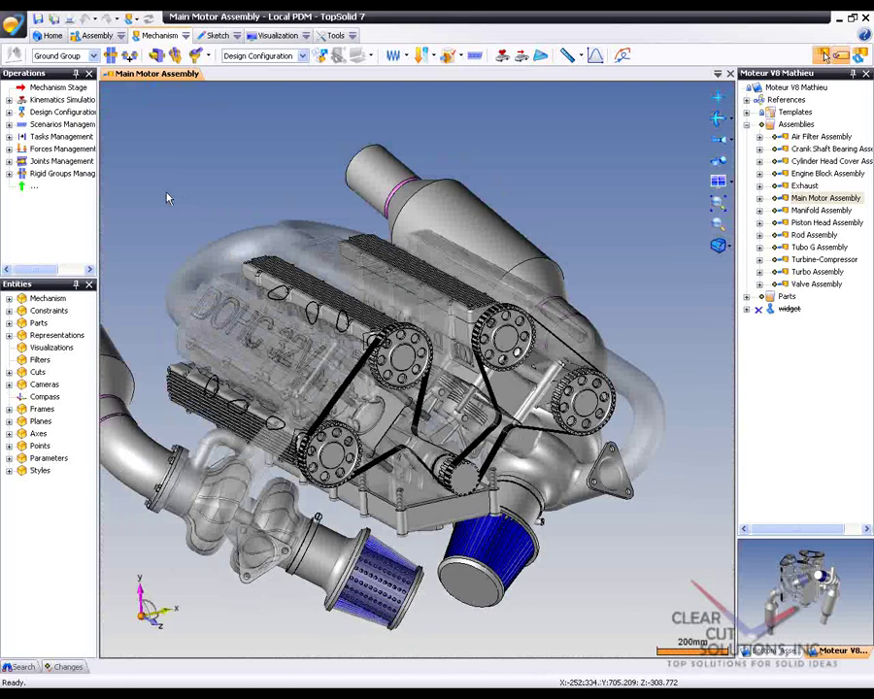
Create a blue section cut from the pulley face plane, offset -190 mm into the engine
double_click(37, 372)
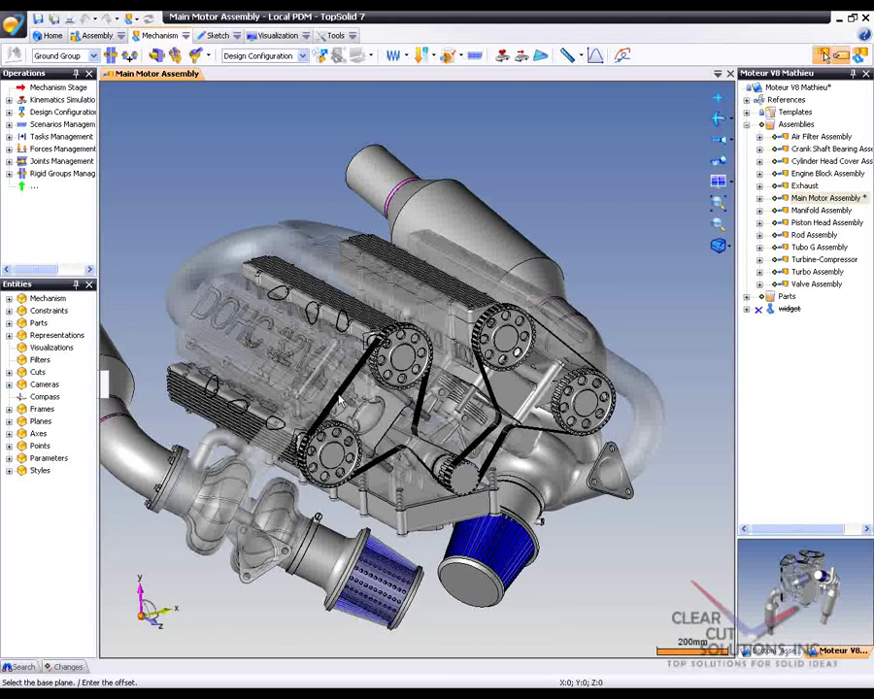
left_click(400, 361)
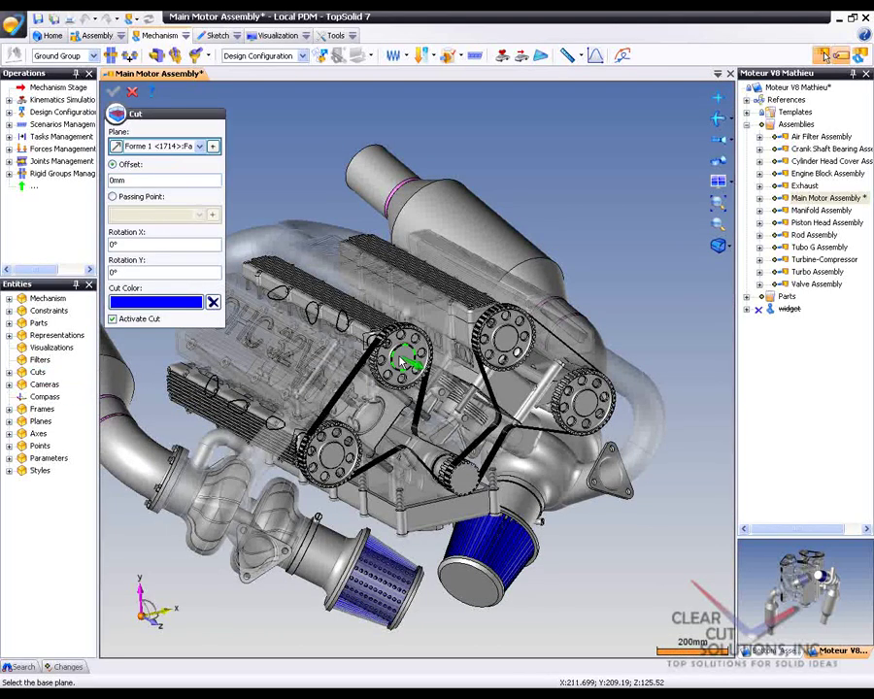
middle_click_drag(400, 361, 442, 408)
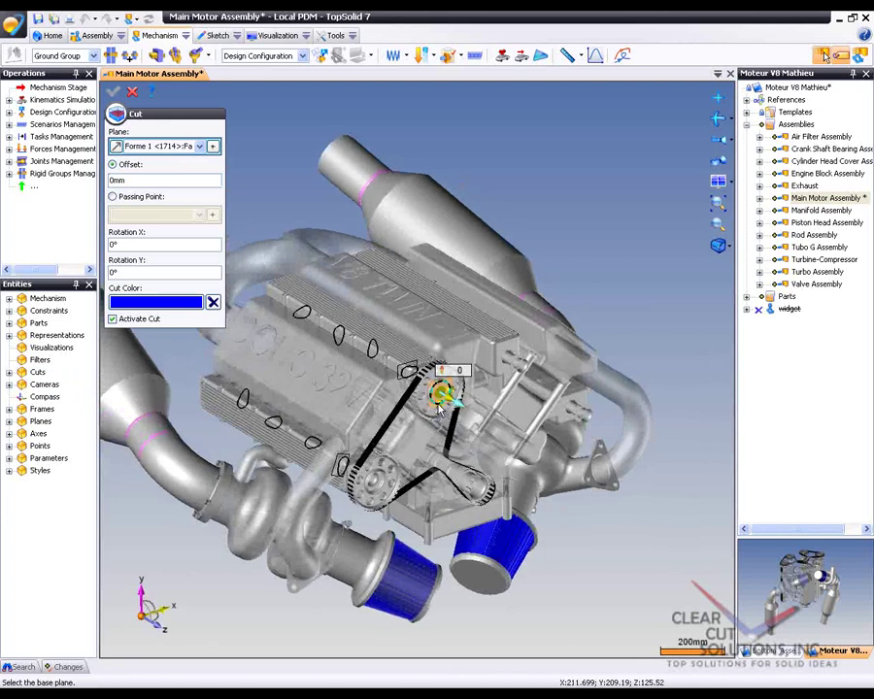
scroll(438, 410, "up", 3)
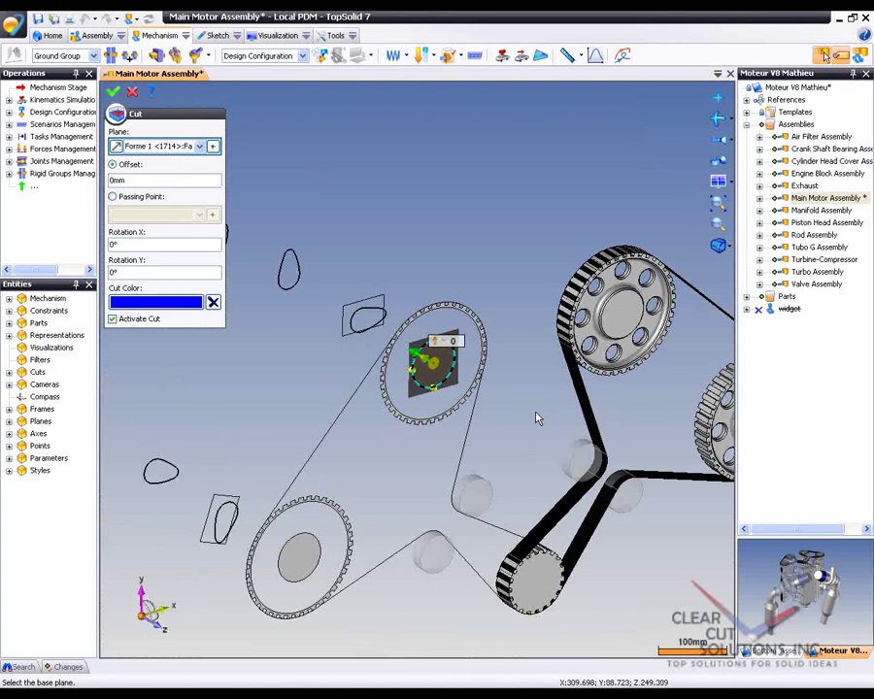
left_click_drag(429, 361, 361, 327)
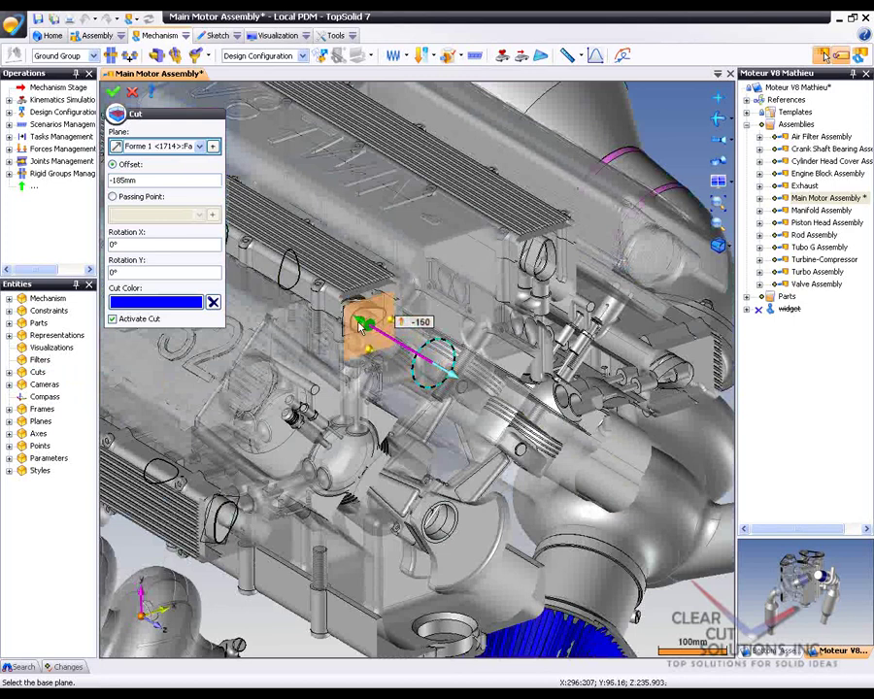
mouse_move(361, 327)
left_mouse_down()
mouse_move(326, 314)
mouse_move(355, 317)
mouse_move(360, 326)
left_mouse_up()
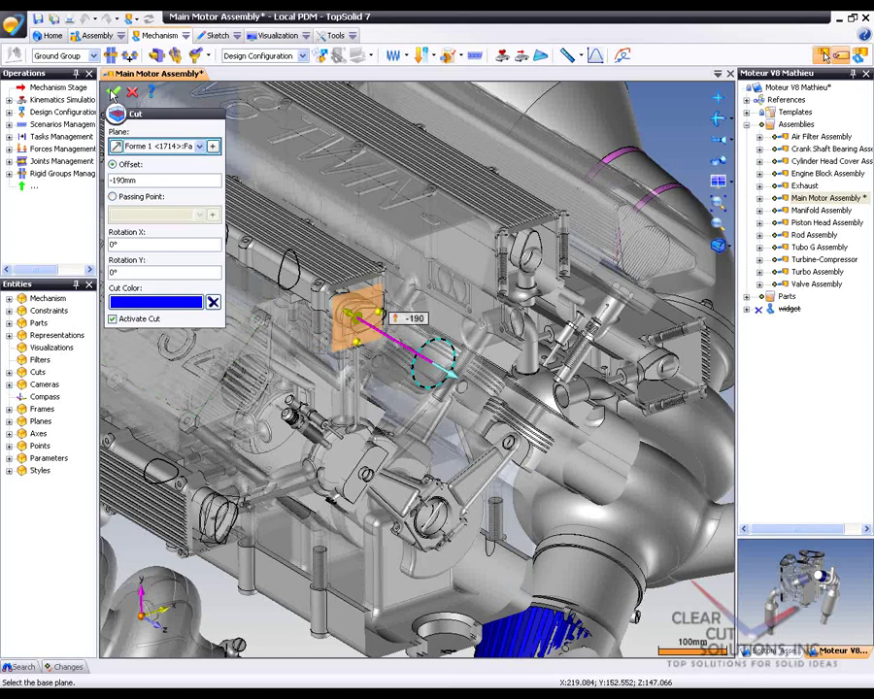
Confirm the blue section cut and play the simulation on the sectioned engine
left_click(113, 93)
left_click(200, 205)
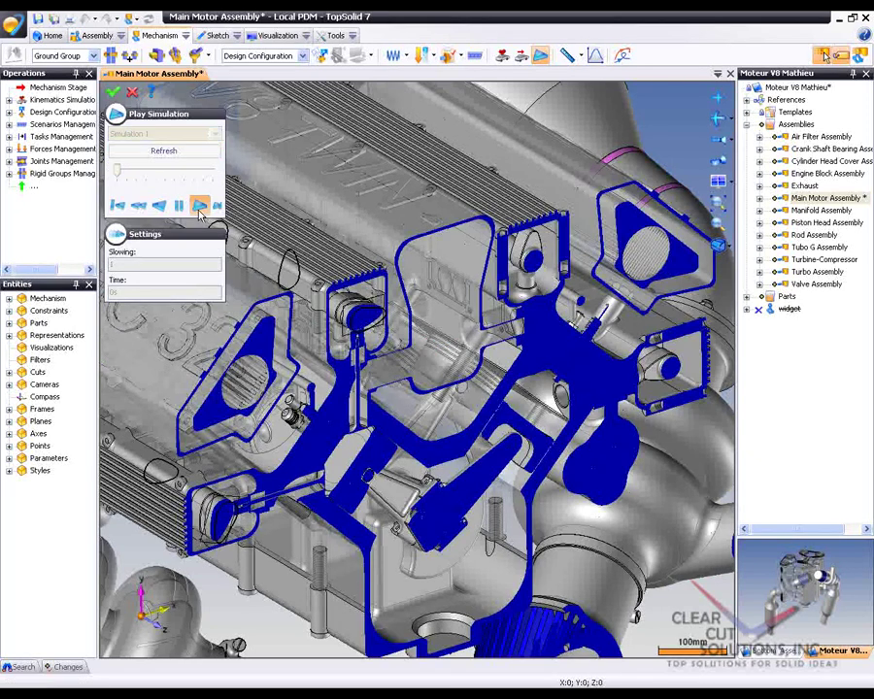